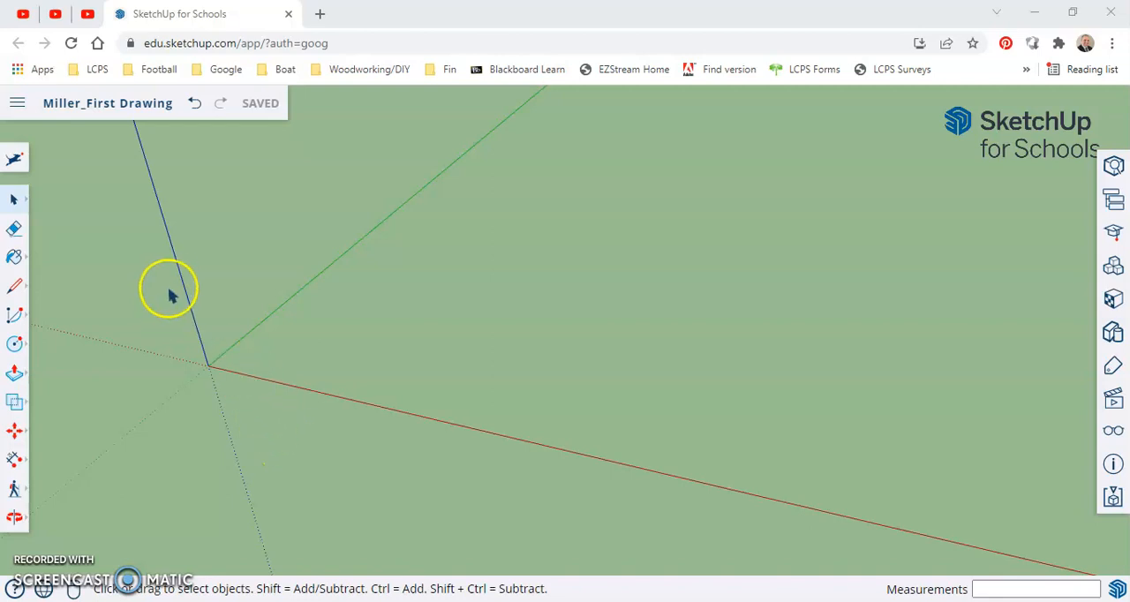
Draw a 12" by 12" rectangle on the ground plane, starting at the origin
left_click(331, 370)
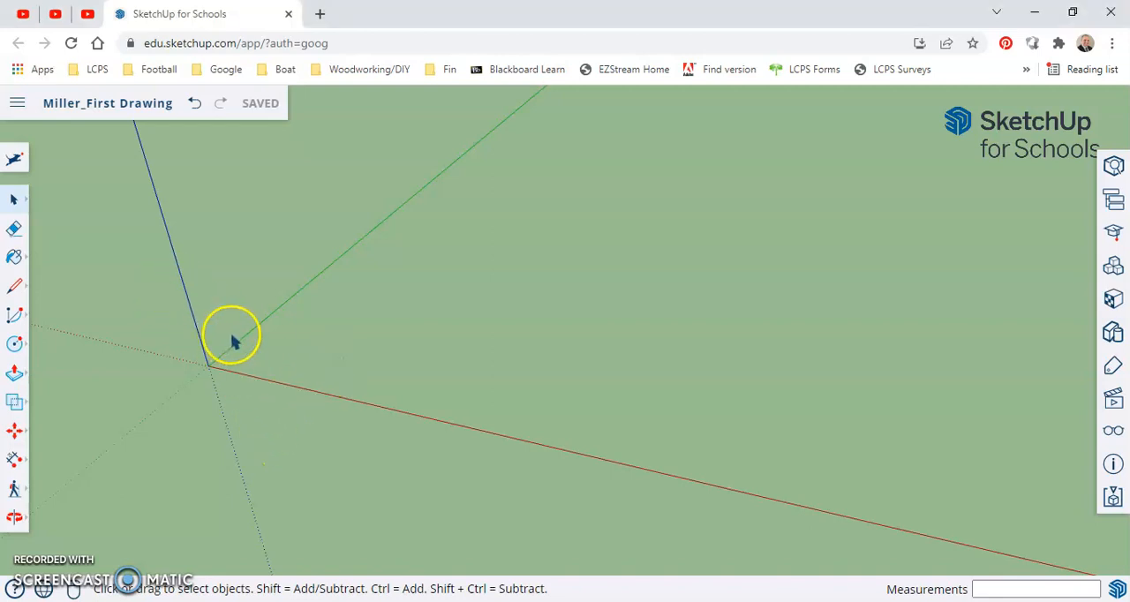
key("r")
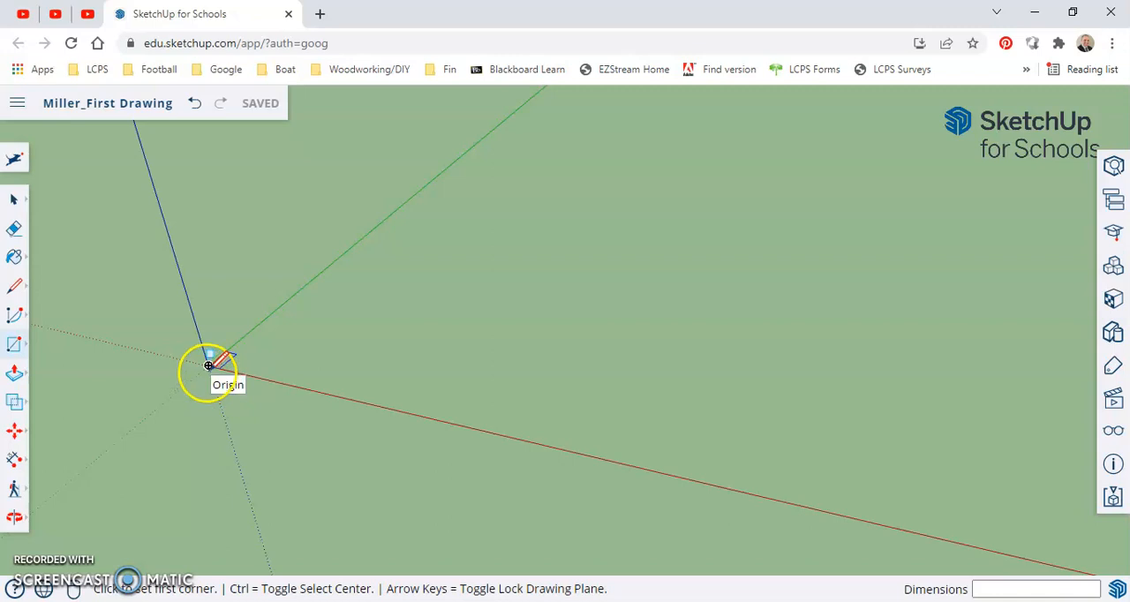
left_click(208, 364)
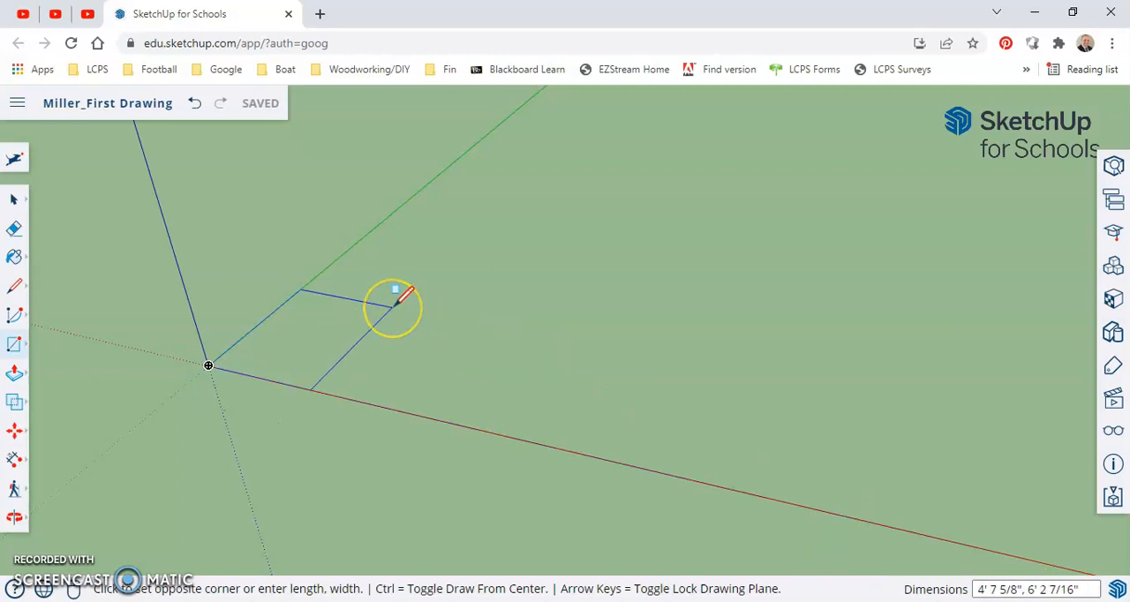
type("12\",1")
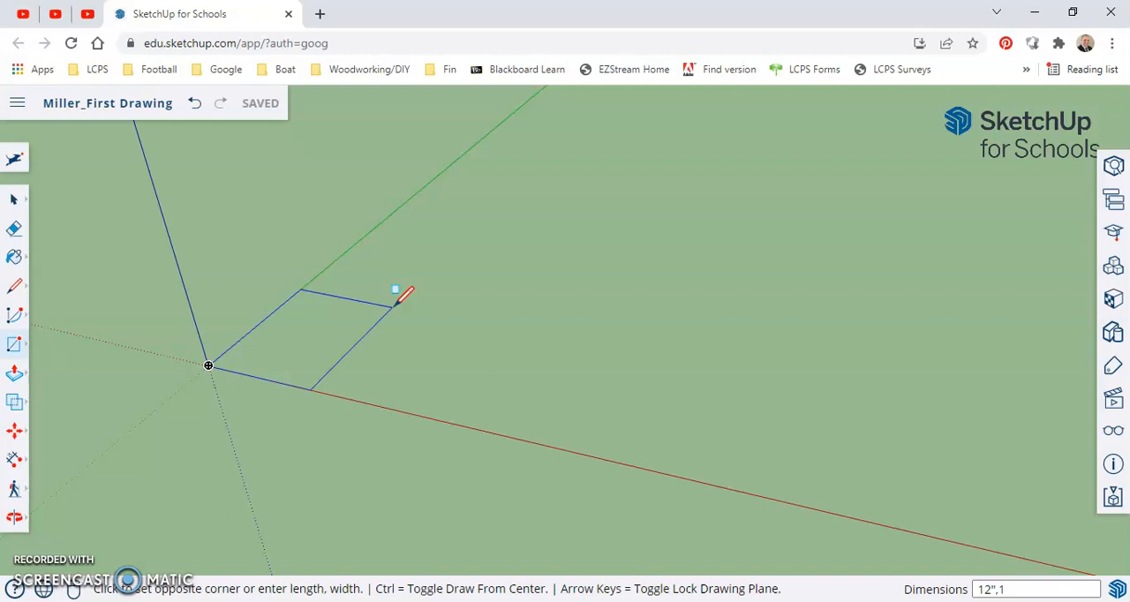
type("2\"")
key("Return")
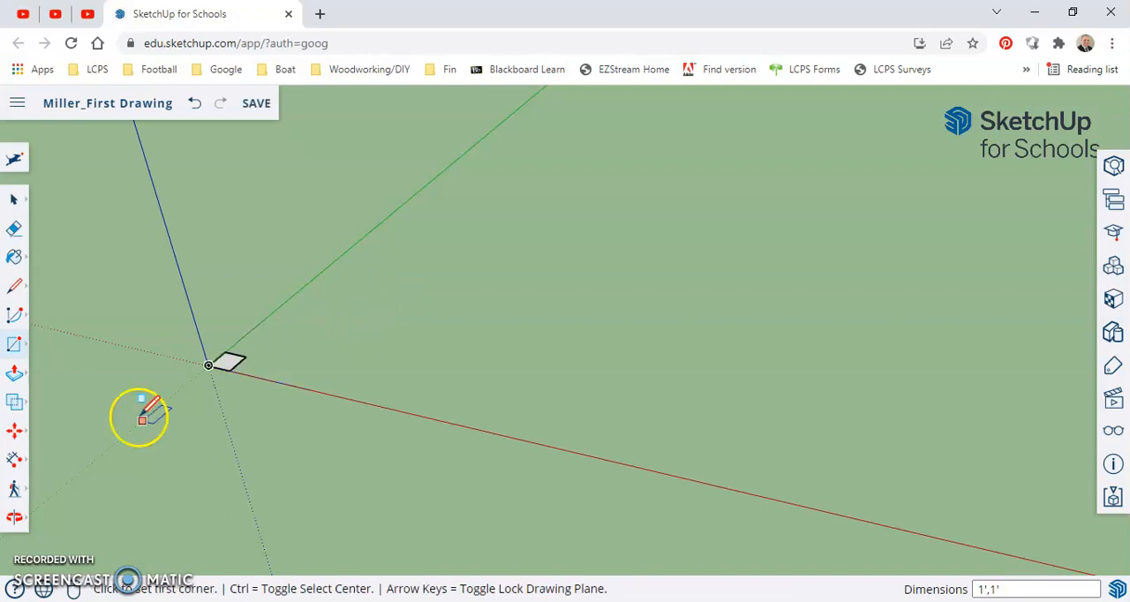
Measure the square's edge along the red axis from the origin to its far corner with the Tape Measure tool
scroll(172, 368, "up", 5)
scroll(219, 356, "up", 2)
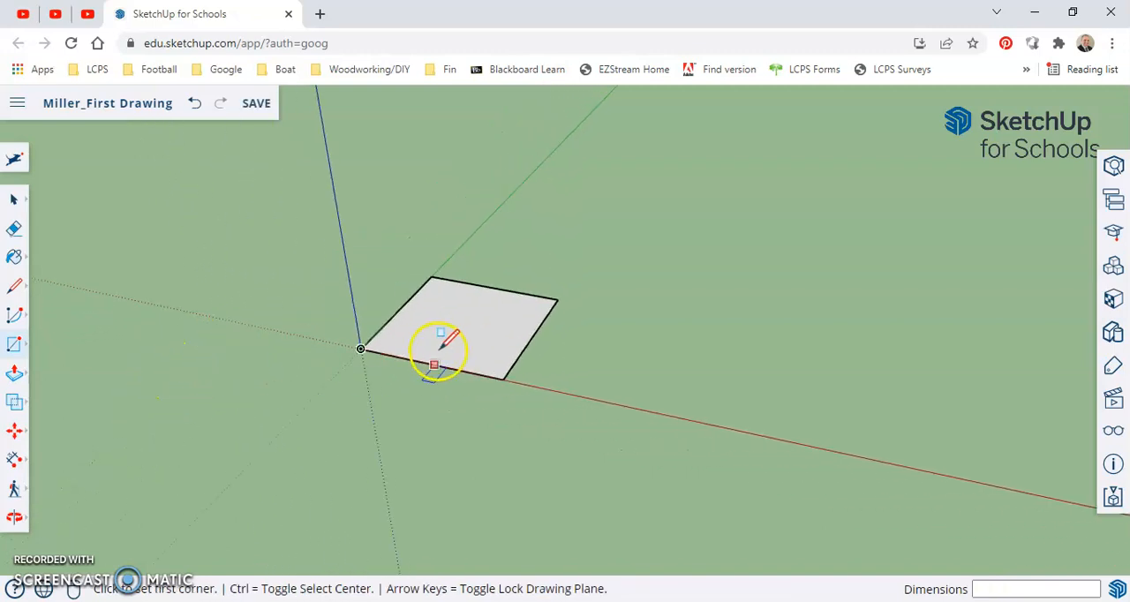
scroll(449, 340, "up", 2)
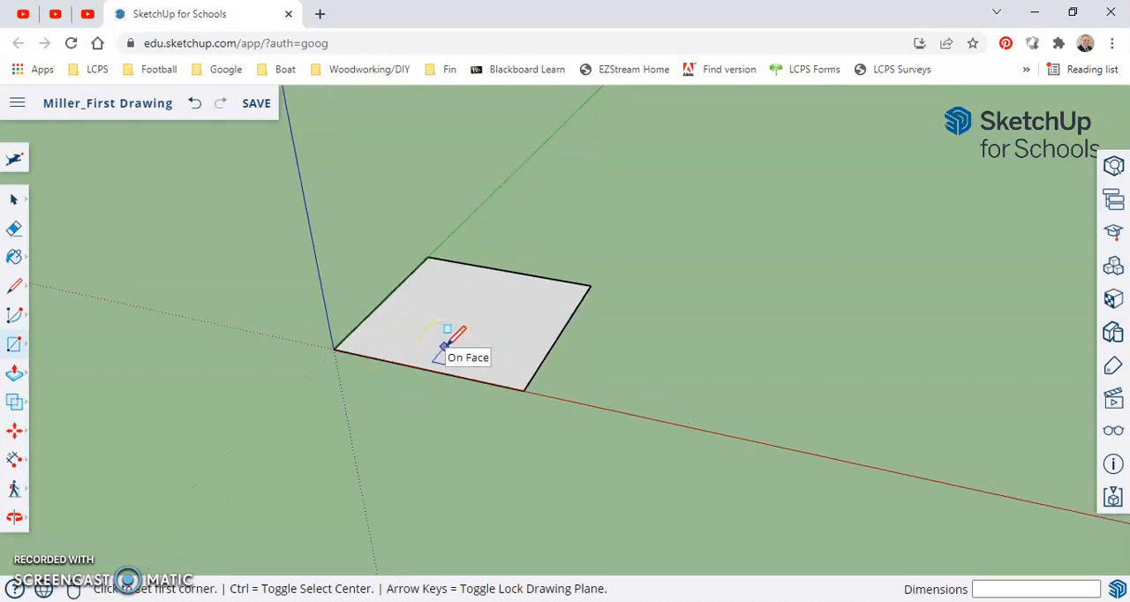
mouse_move(409, 345)
middle_mouse_down("shift")
mouse_move(271, 301)
mouse_move(290, 333)
mouse_move(360, 382)
mouse_move(381, 345)
mouse_move(456, 344)
middle_mouse_up("shift")
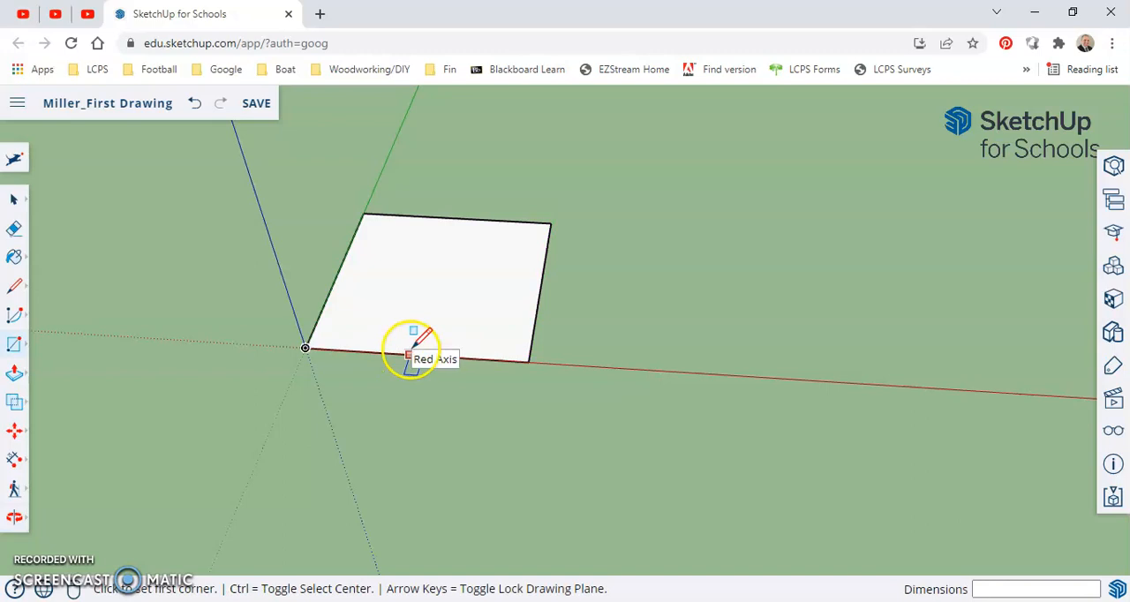
key("space")
key("t")
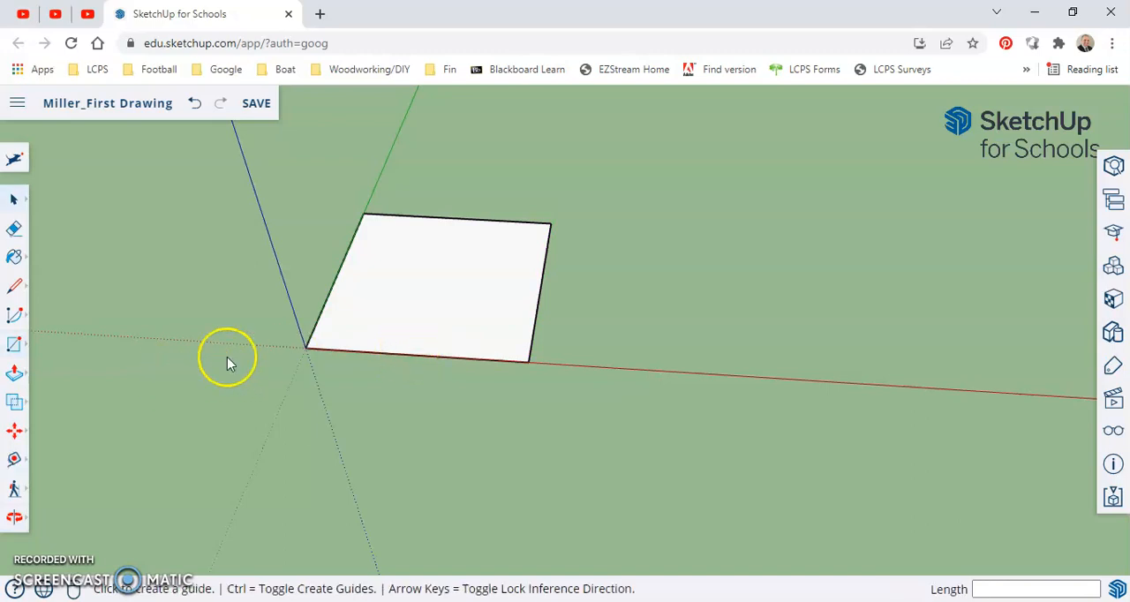
left_click(304, 348)
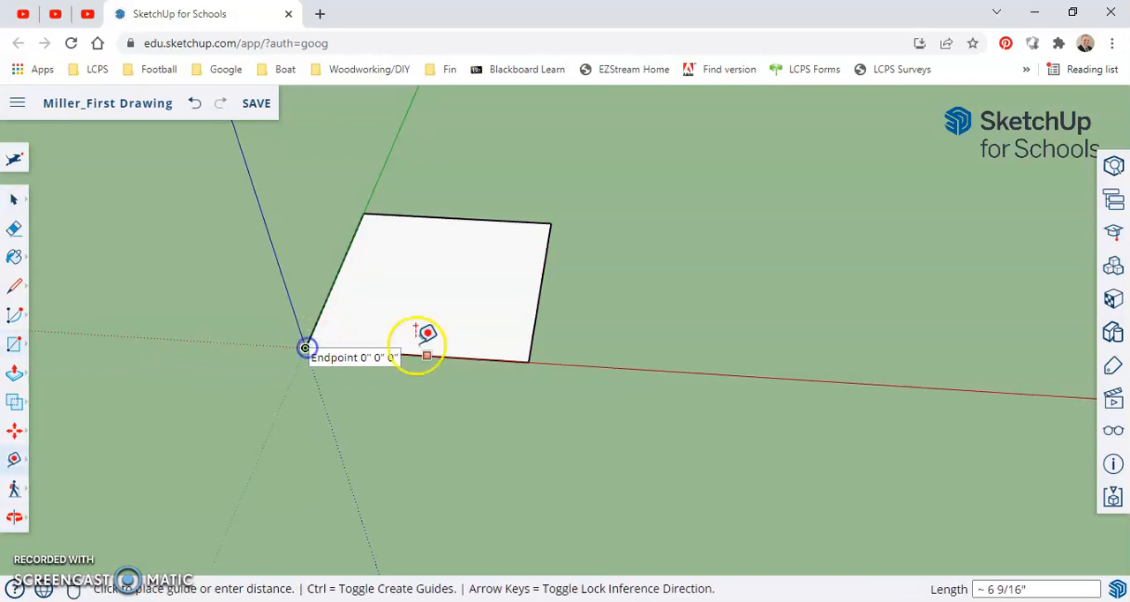
left_click(530, 362)
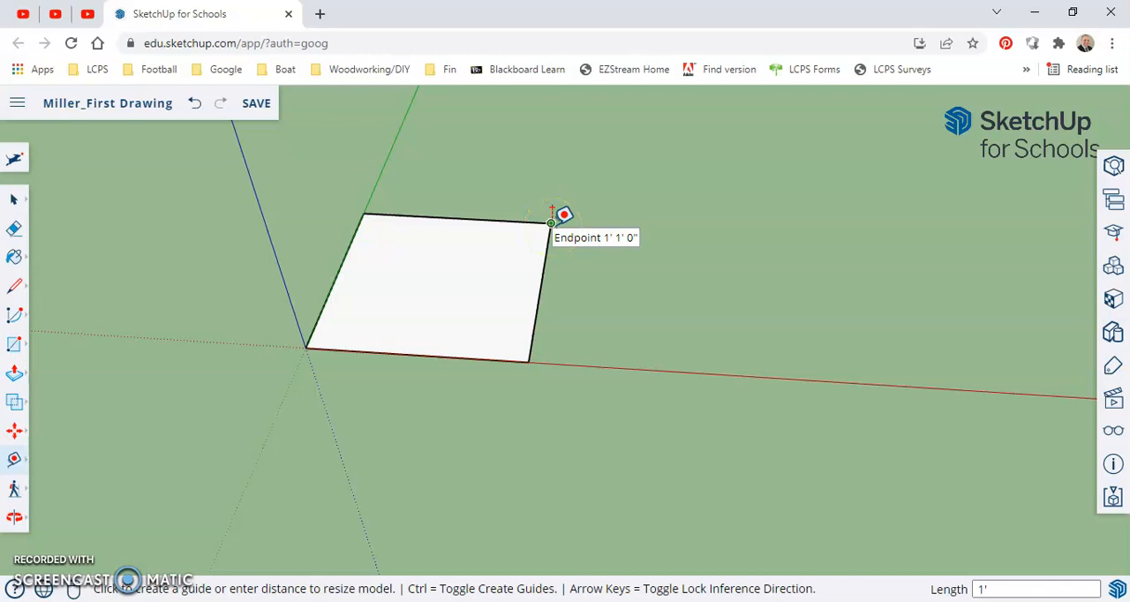
key("space")
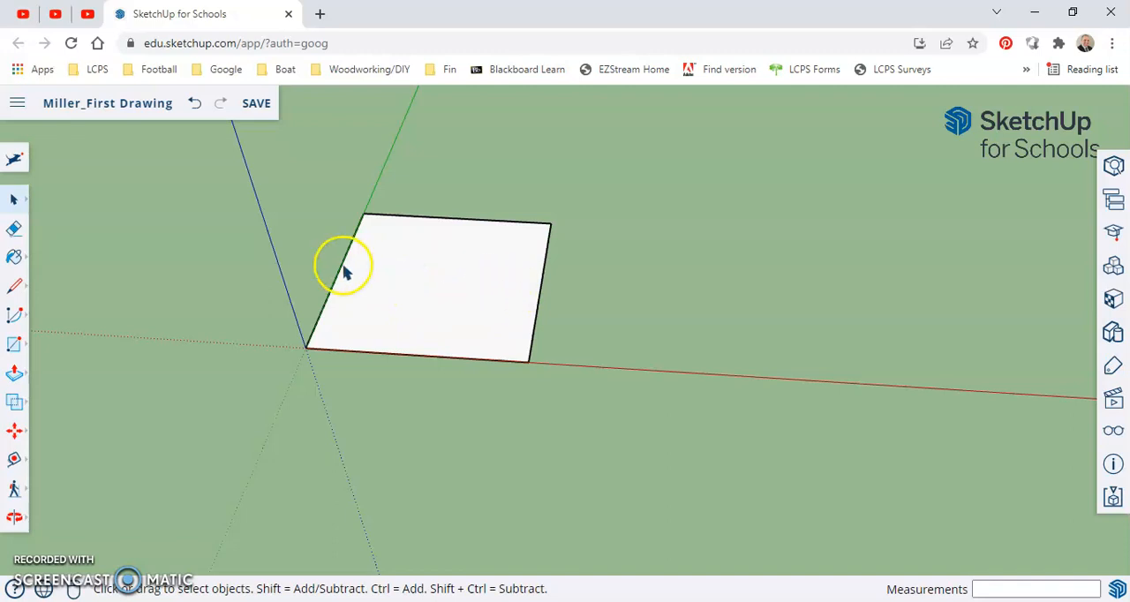
Add a guide parallel to the green axis, 6" in from the square's edge on that axis
key("t")
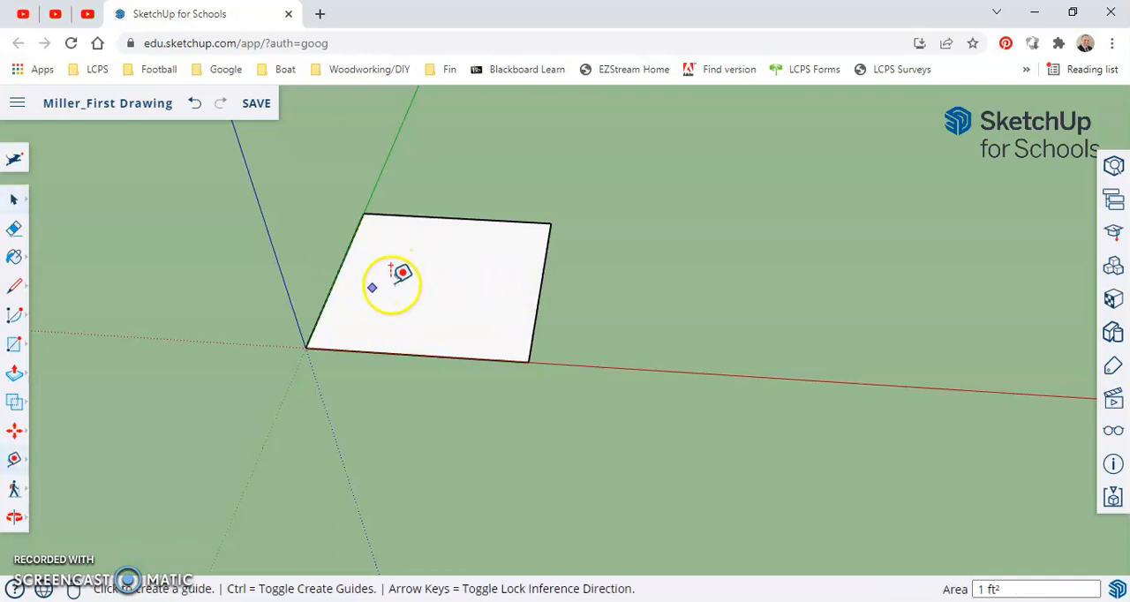
left_click(457, 218)
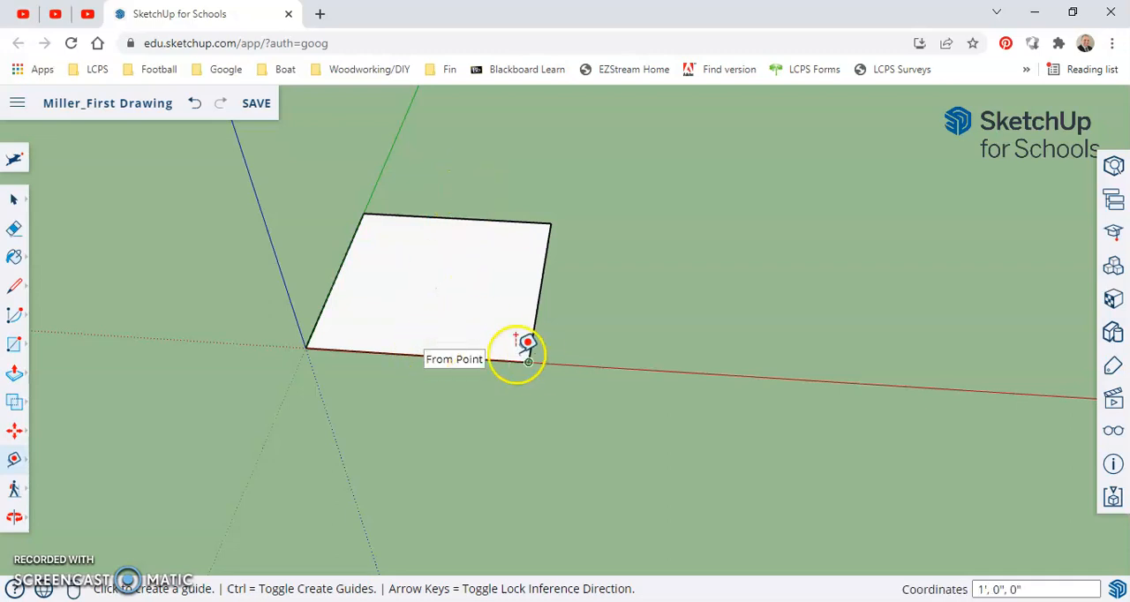
left_click(362, 232)
left_click(541, 275)
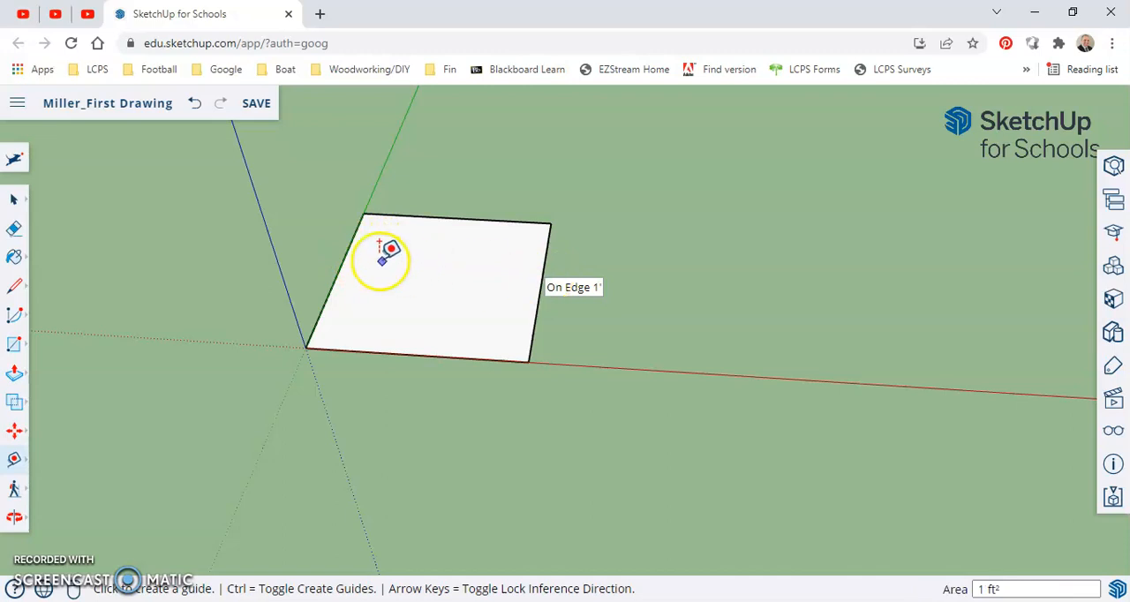
scroll(360, 250, "up", 2)
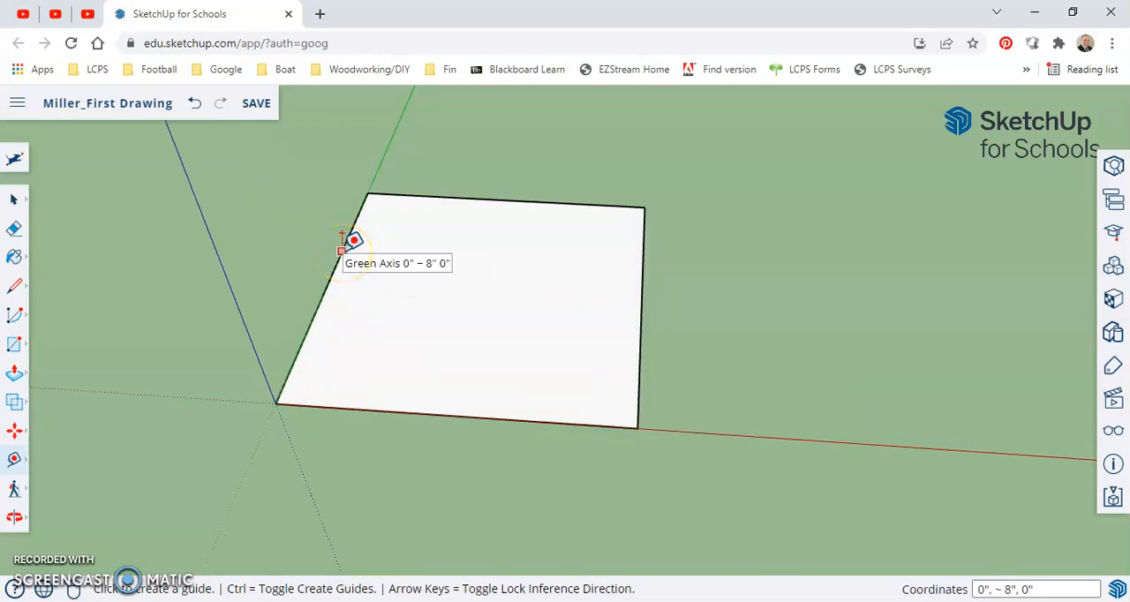
left_click(342, 251)
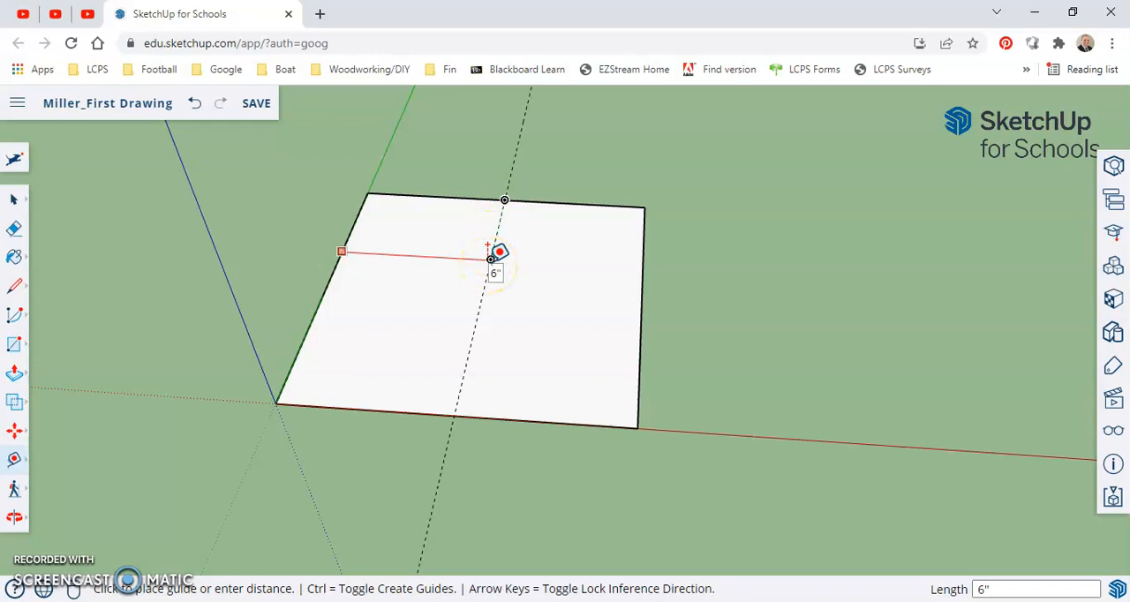
left_click(490, 256)
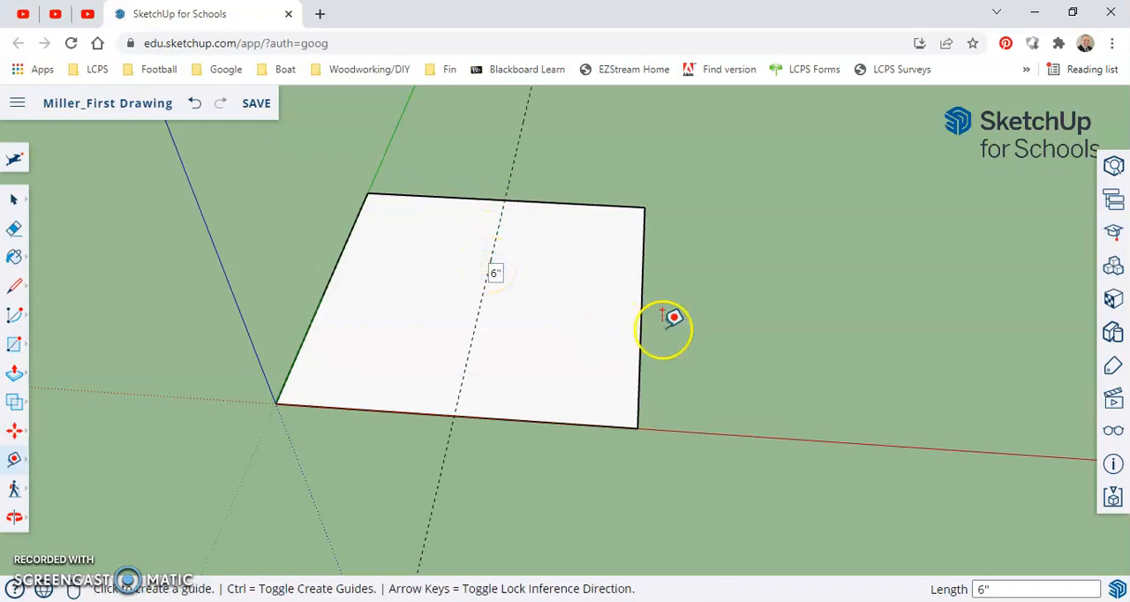
Add a guide parallel to the red axis, 6" in from the square's front edge
middle_click_drag(676, 303, 612, 290)
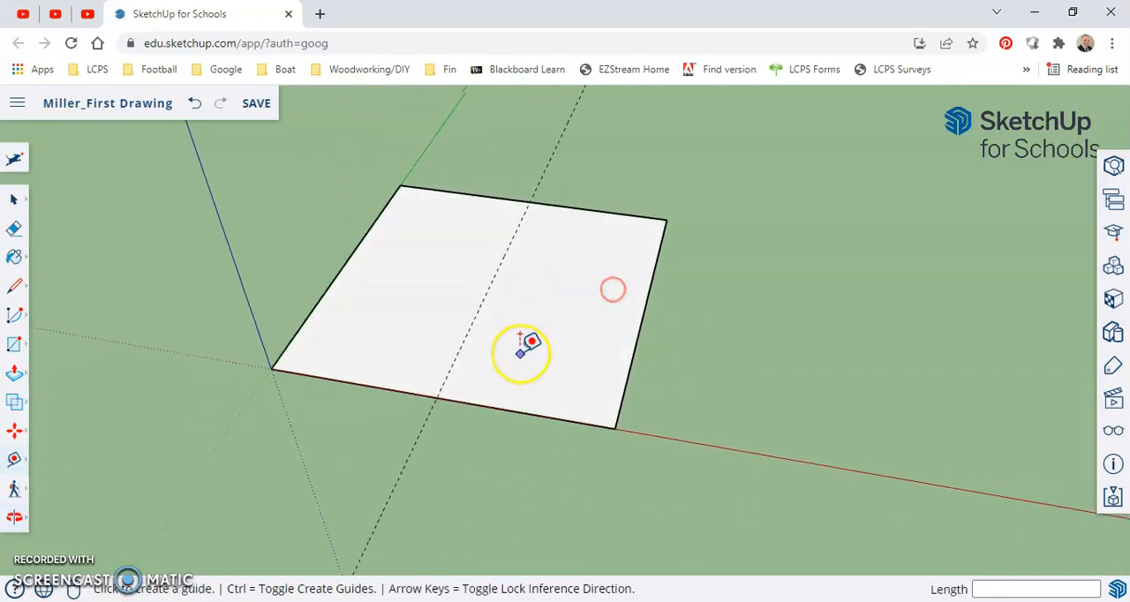
left_click(491, 407)
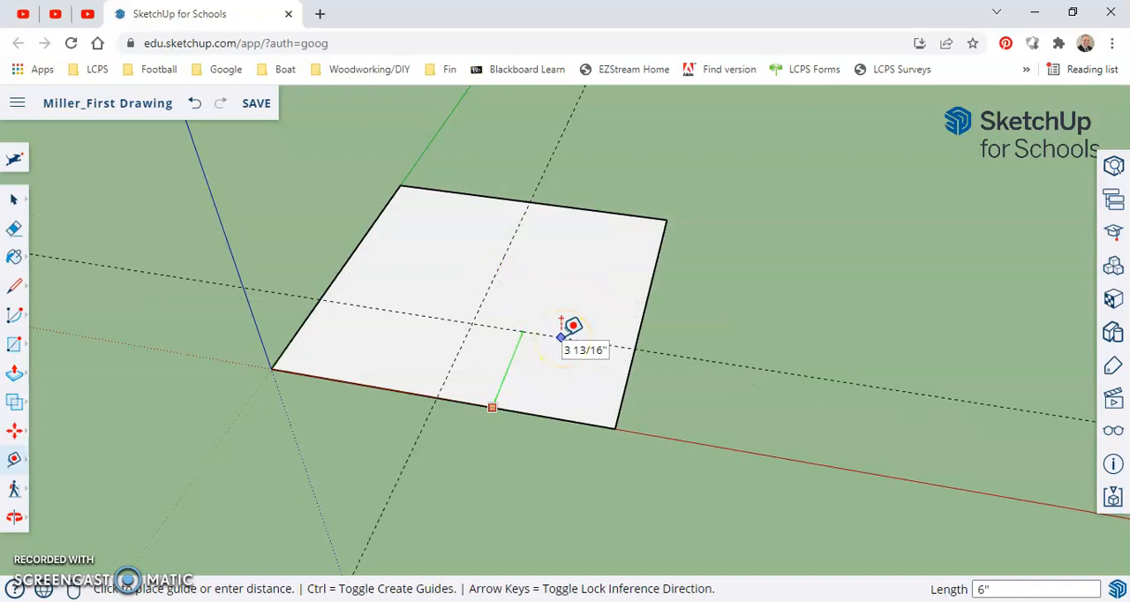
key("Return")
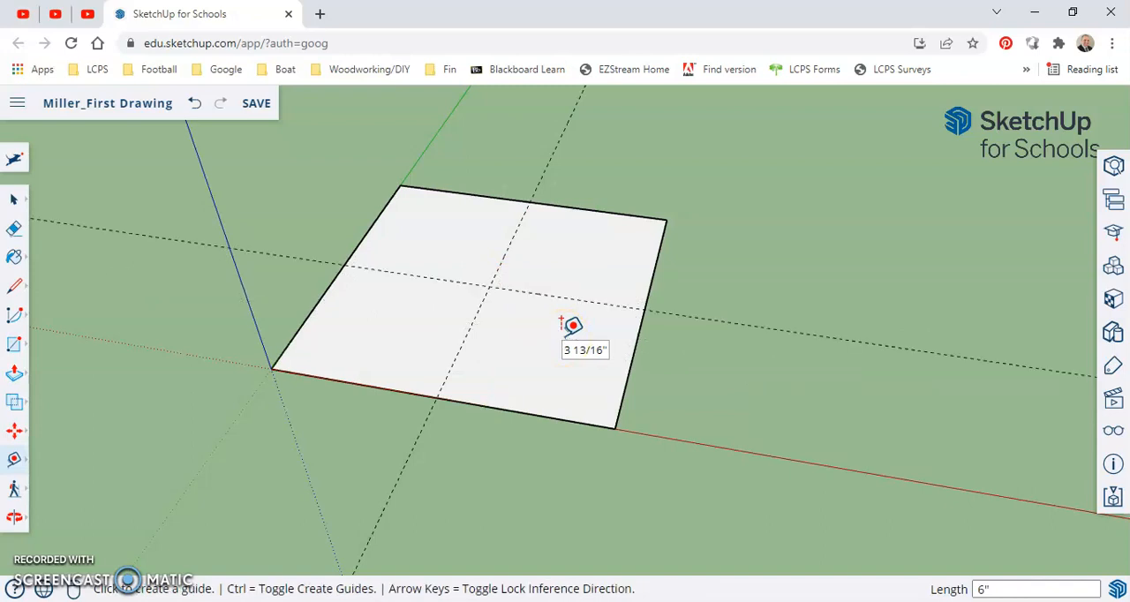
Measure from the guides' intersection to the front edge and remove the guide parallel to the red axis
left_click(491, 285)
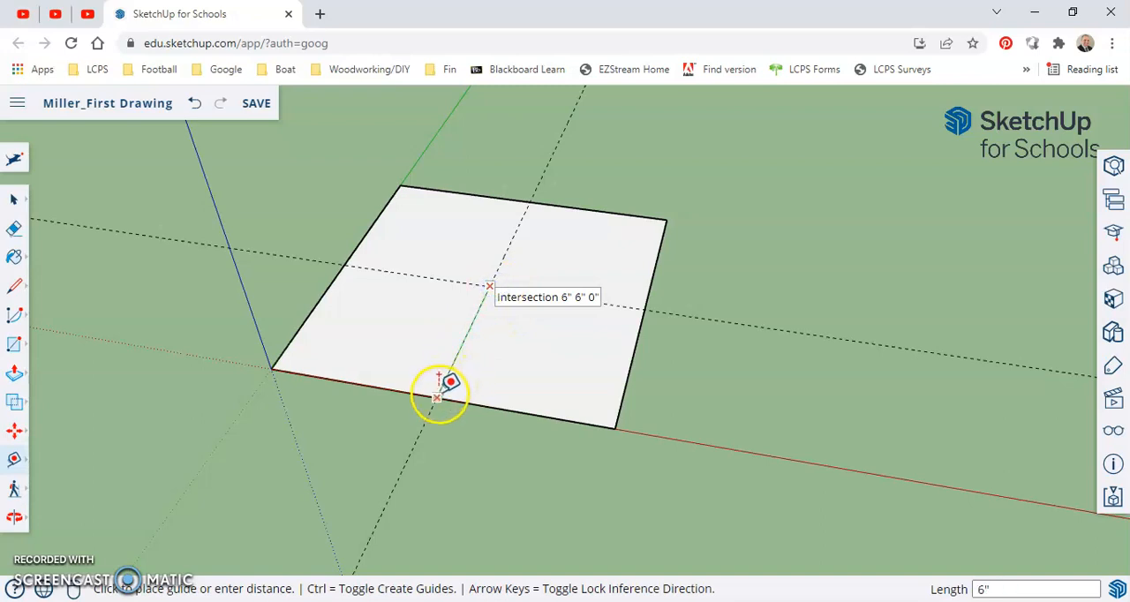
key("space")
middle_click_drag(585, 309, 462, 174)
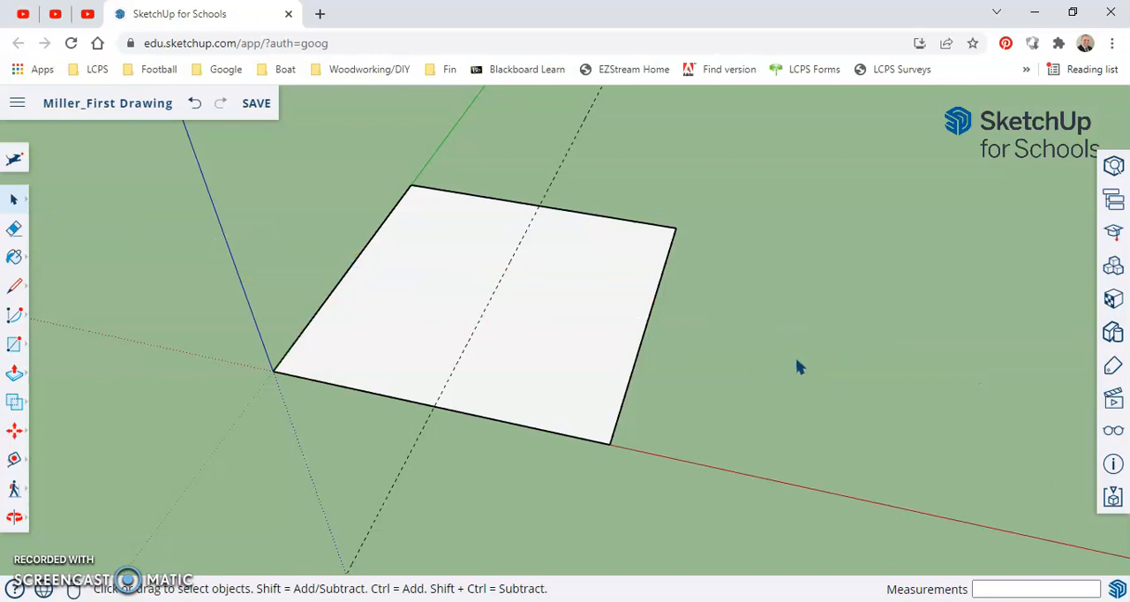
Add two guides parallel to the green axis, one 3" in from the square's green-axis edge and one 3" in from the opposite edge
middle_click_drag(492, 313, 570, 436)
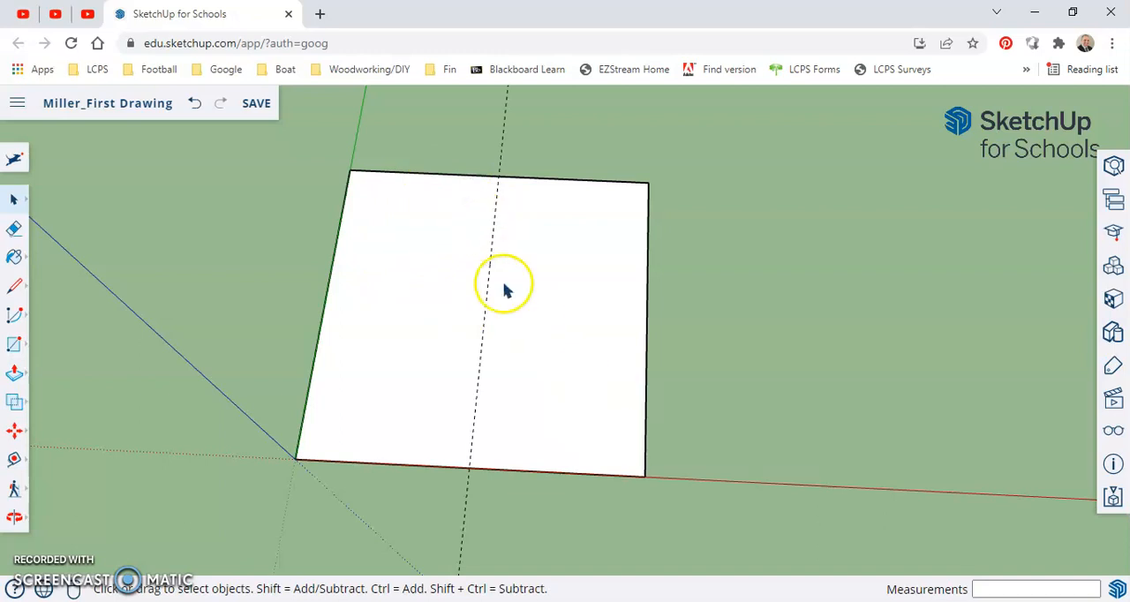
key("t")
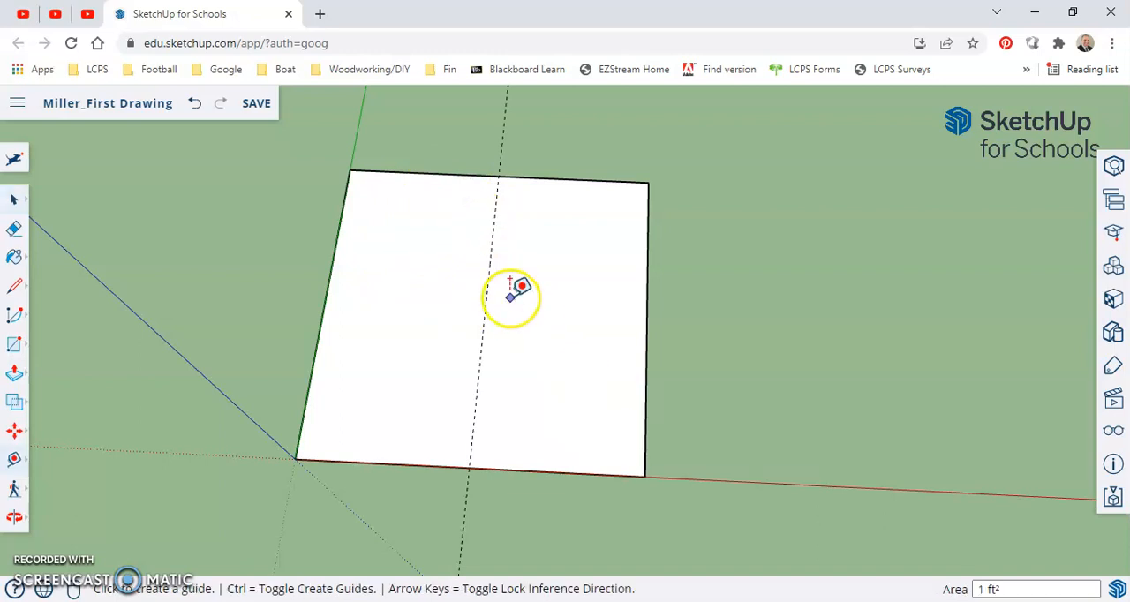
left_click(324, 302)
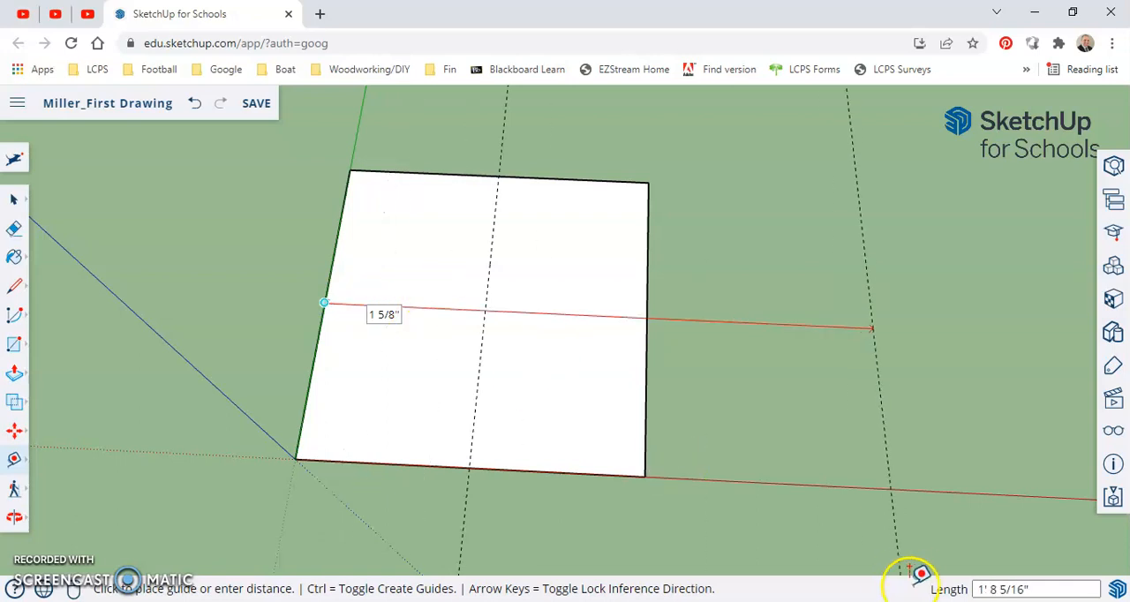
left_click(375, 304)
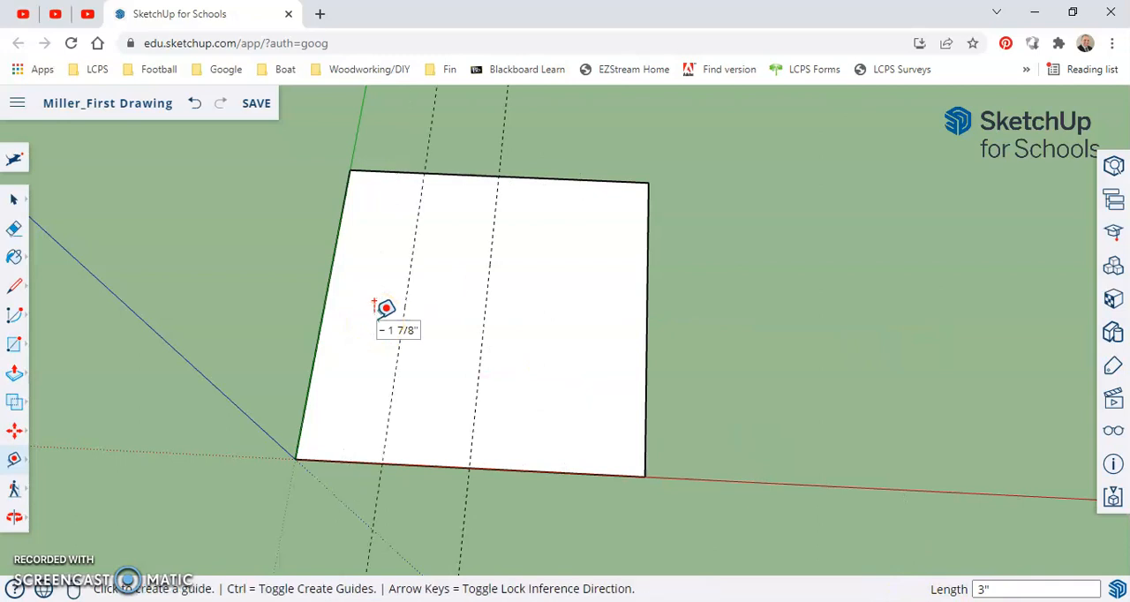
left_click(646, 284)
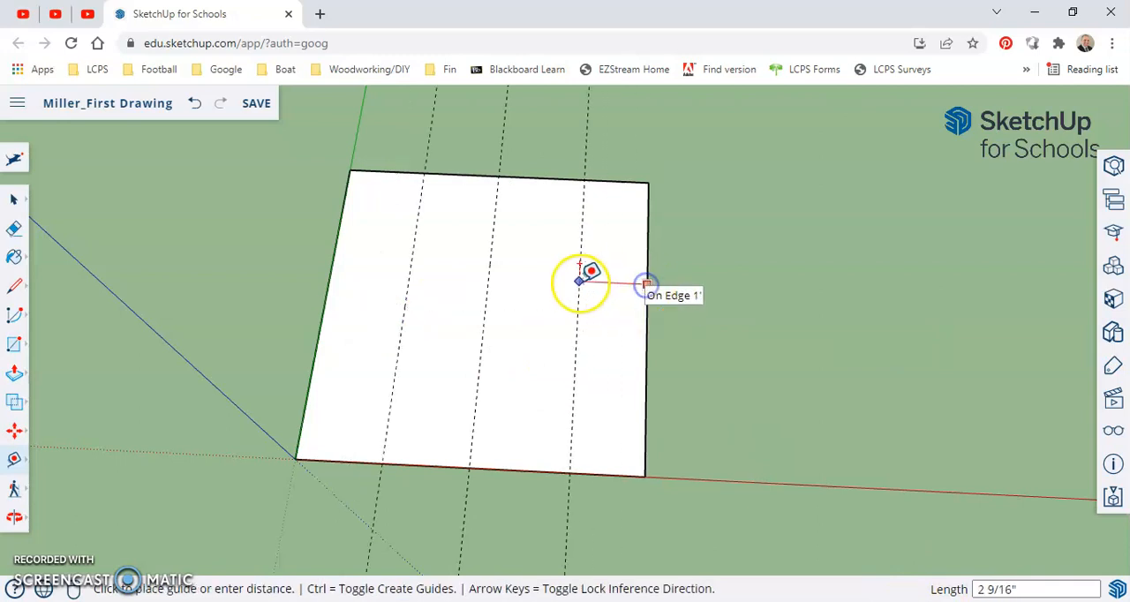
left_click(580, 264)
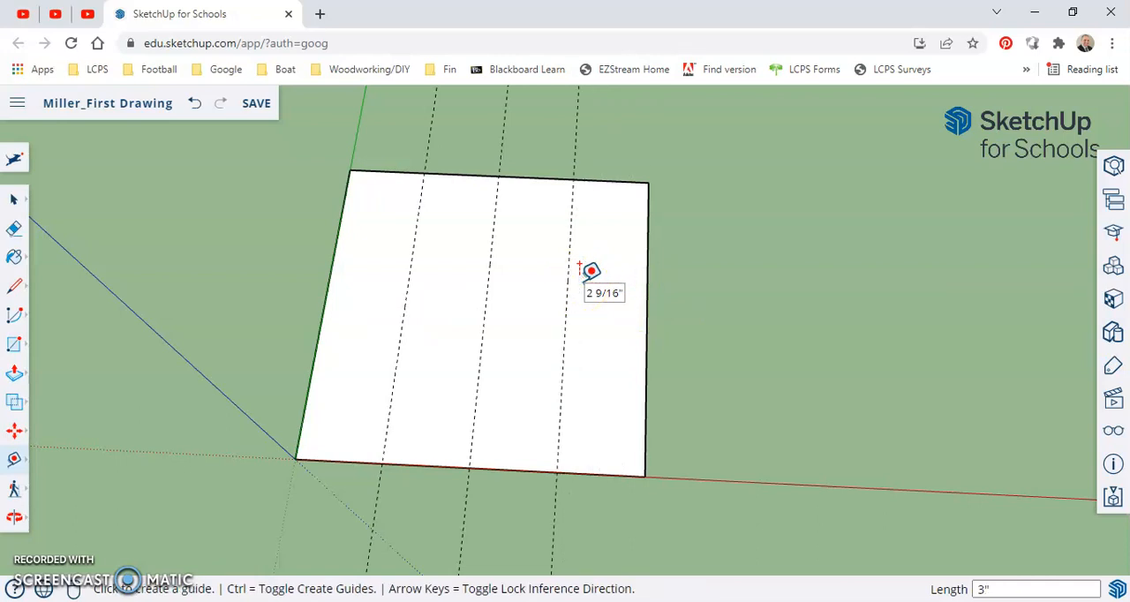
Add three guides parallel to the red axis: 3" in from the back edge, 3" in from the front edge, and 6" in from the back edge
left_click(538, 179)
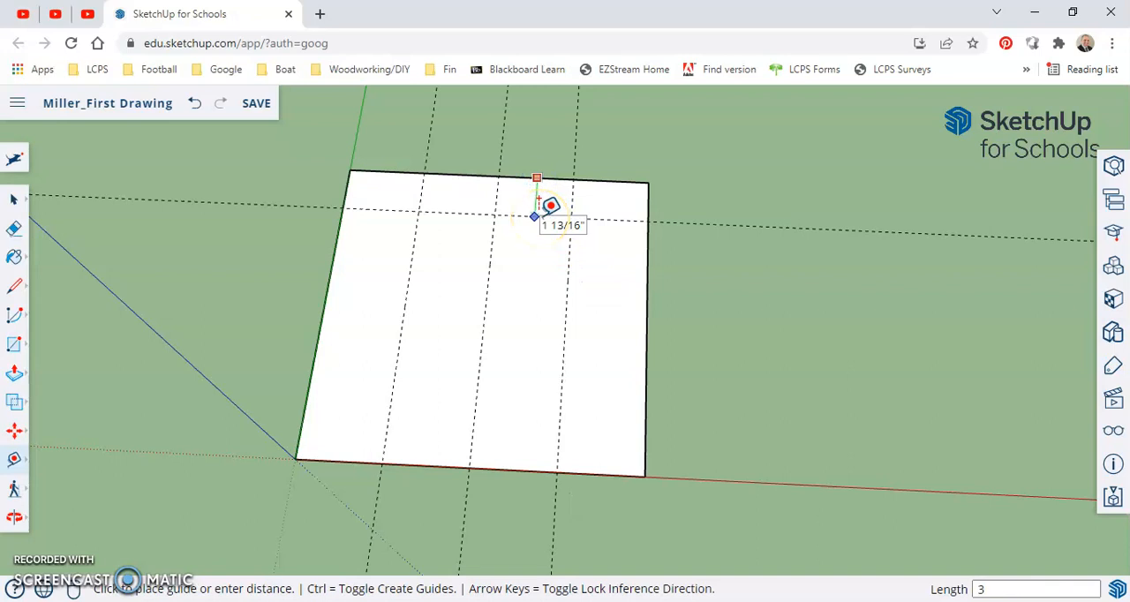
type("3")
key("Return")
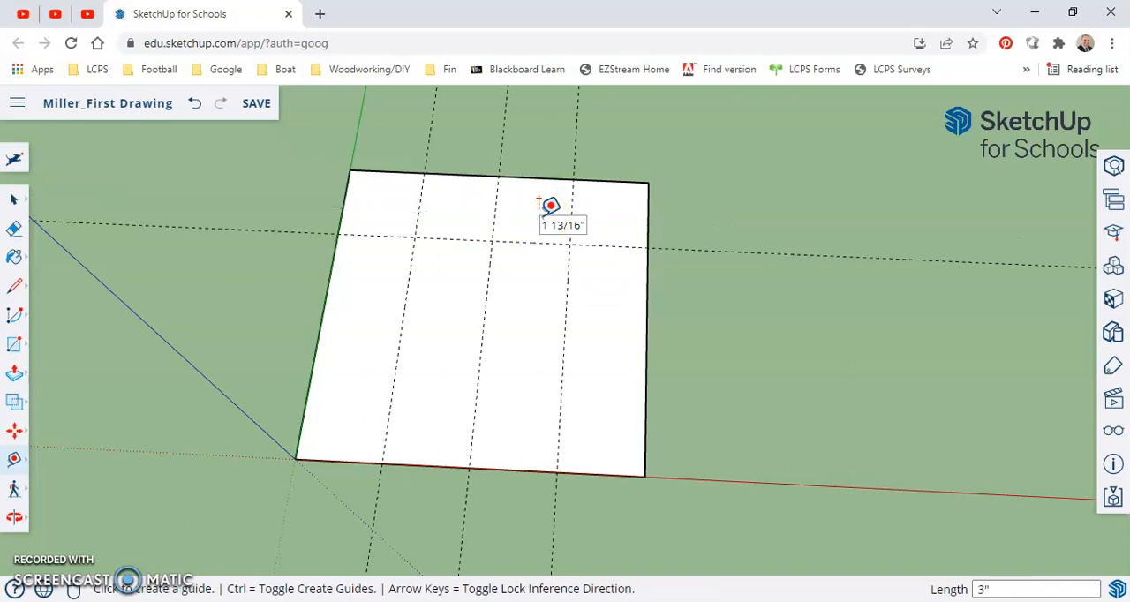
left_click(506, 468)
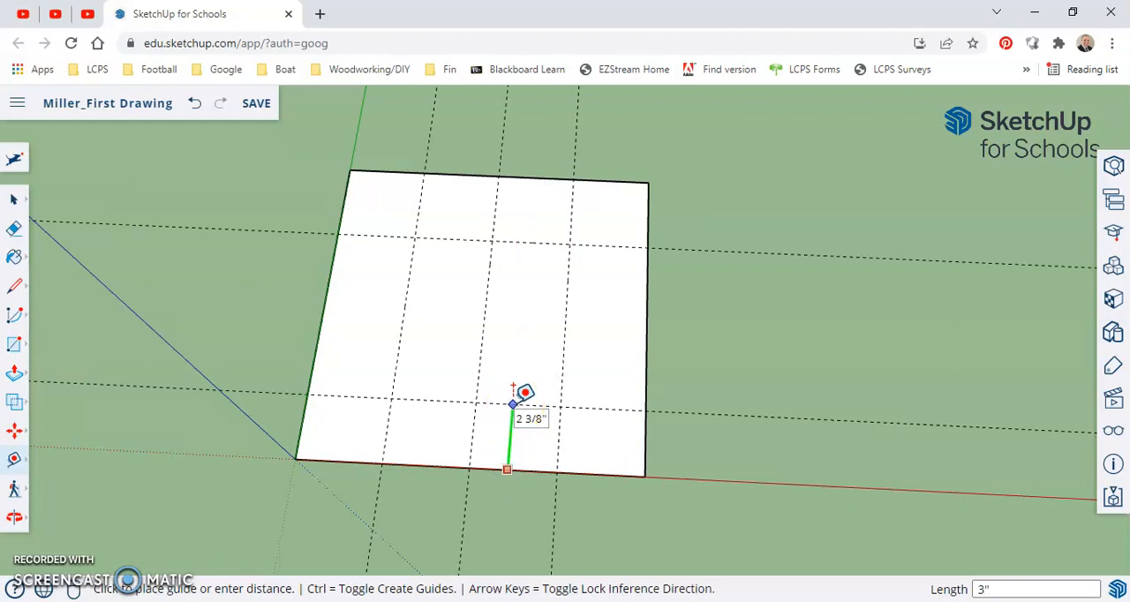
type("3")
key("Return")
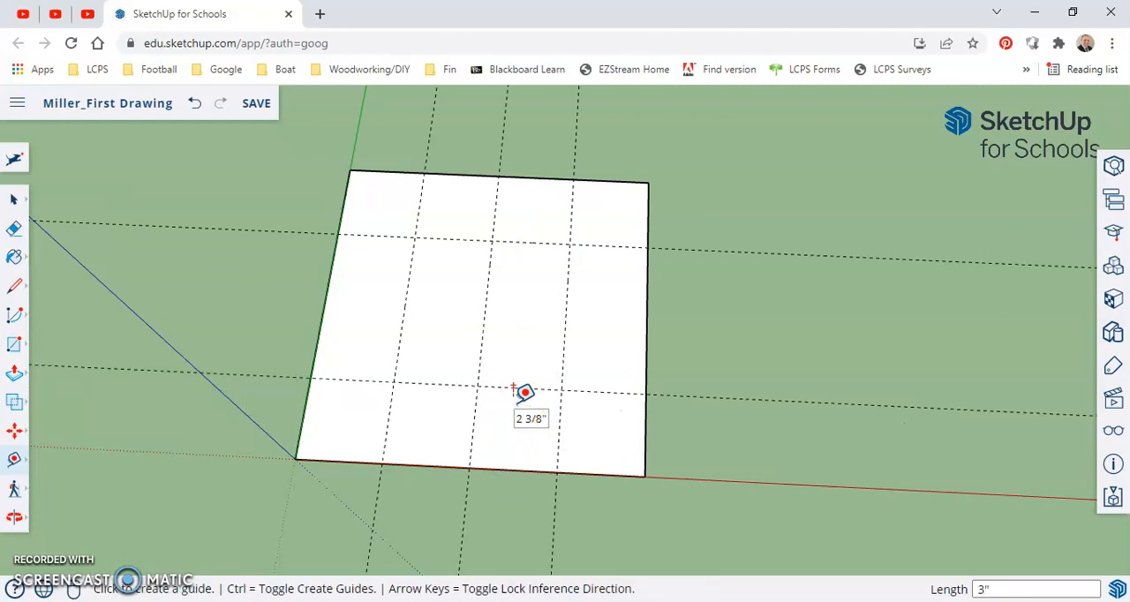
left_click(540, 179)
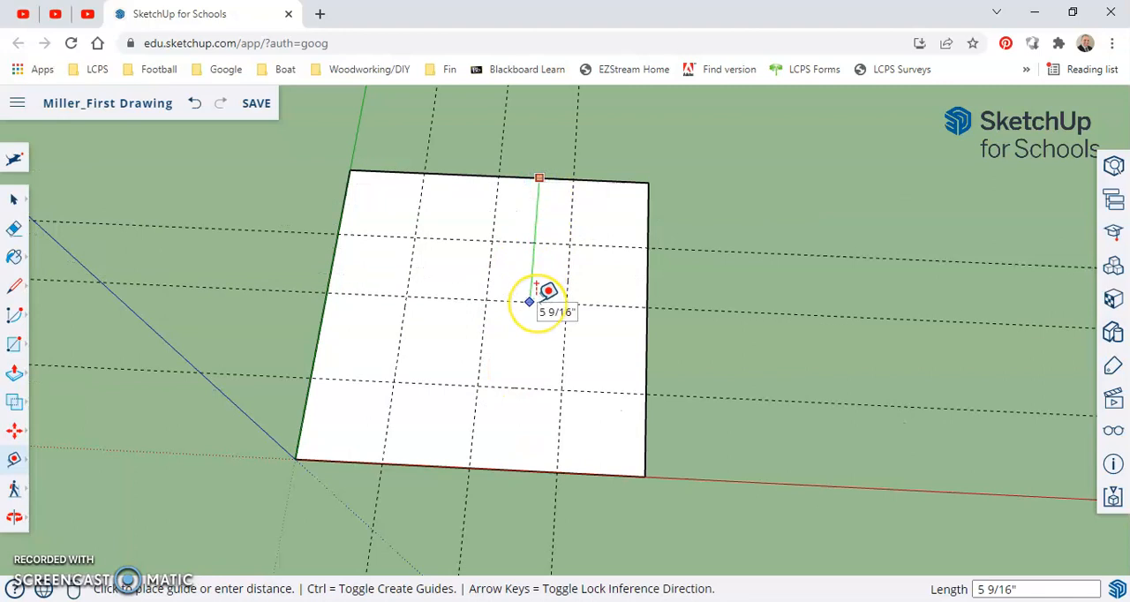
key("Return")
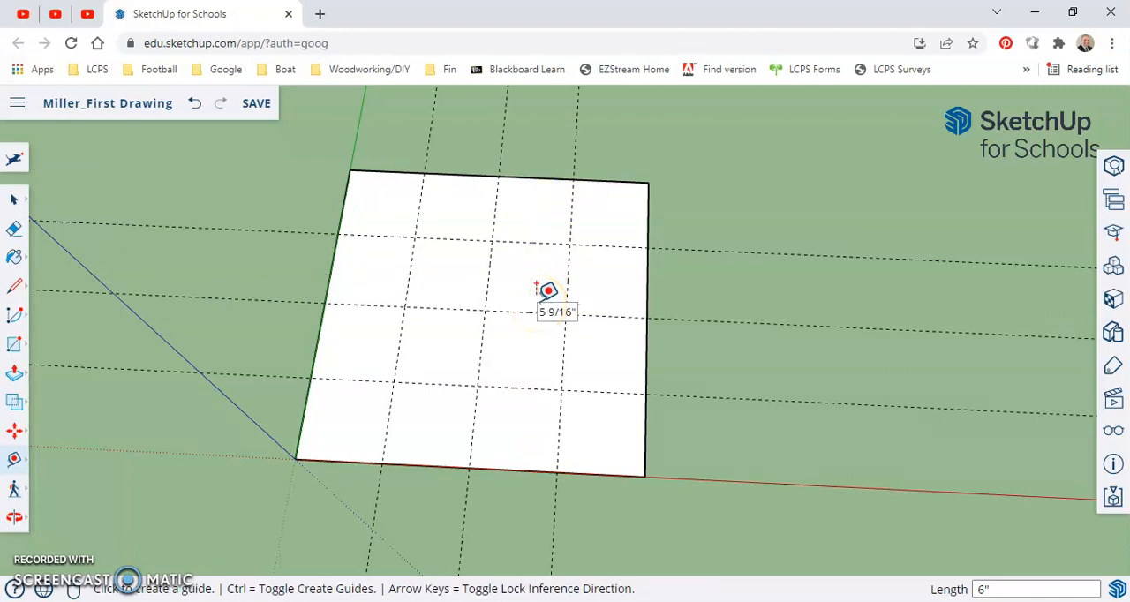
Draw a circle with a 1" radius centered where the back guide crosses the guide 3" from the green-axis edge
middle_click_drag(497, 378, 454, 413)
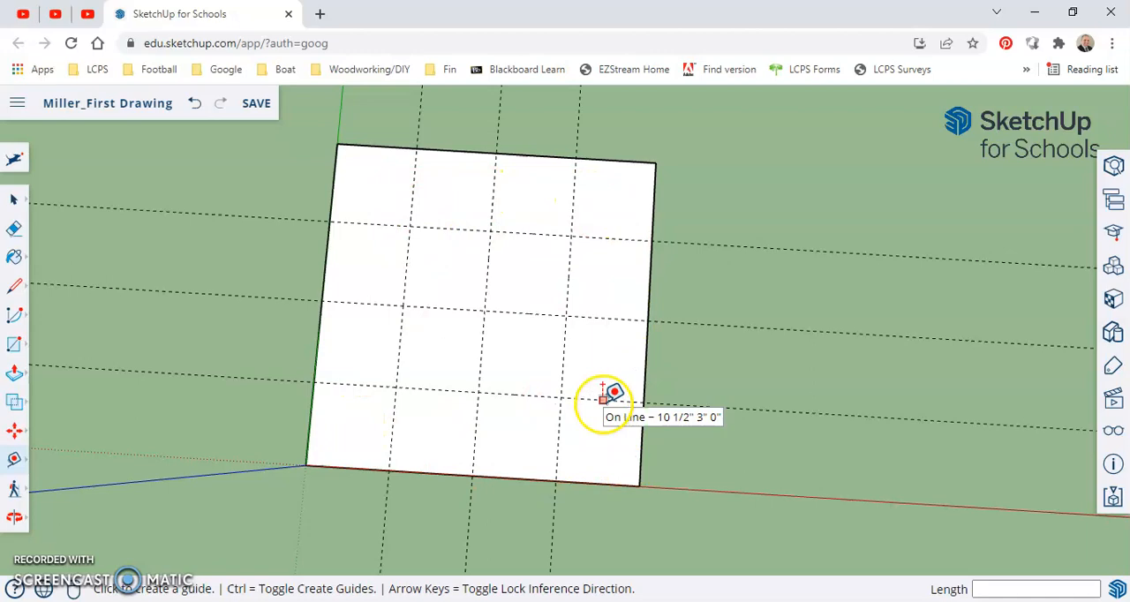
scroll(602, 399, "down", 5)
middle_click_drag(645, 471, 517, 272)
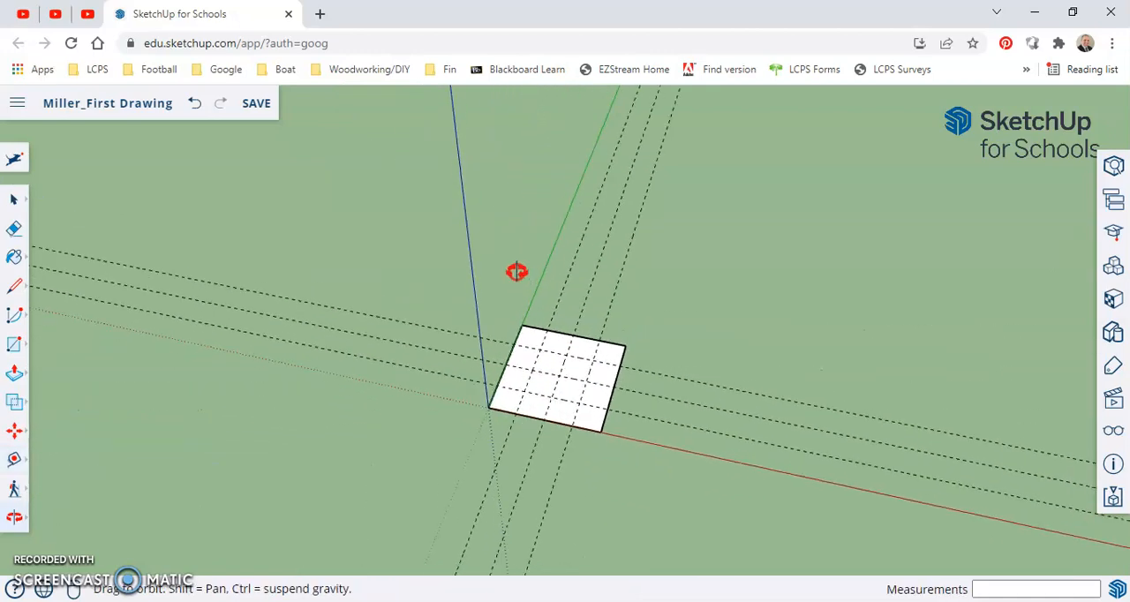
middle_click_drag(618, 446, 653, 481)
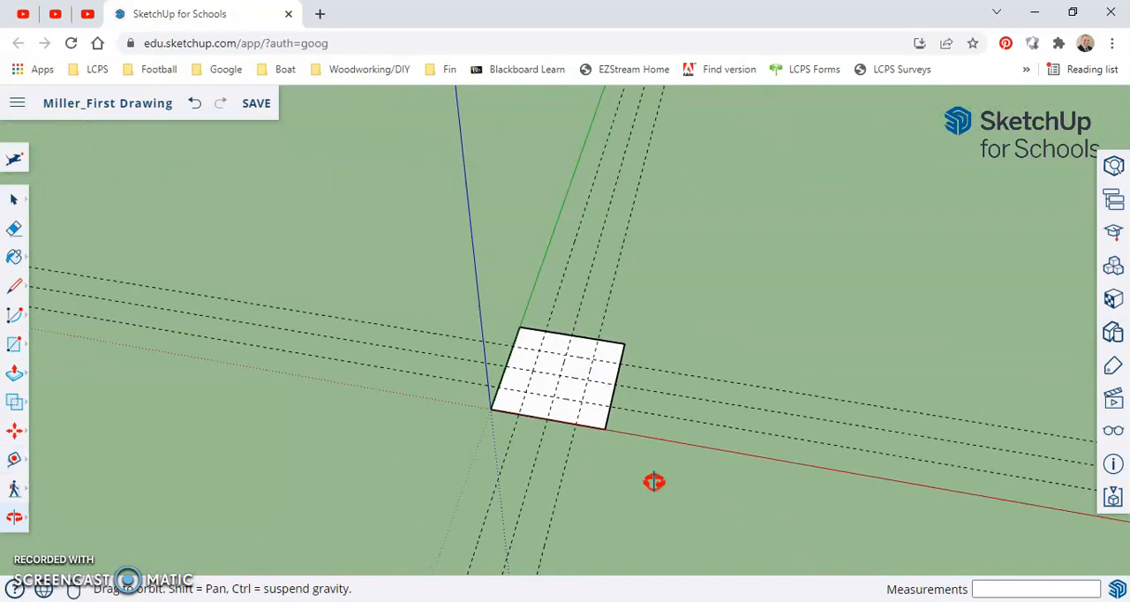
middle_click_drag(570, 295, 609, 433)
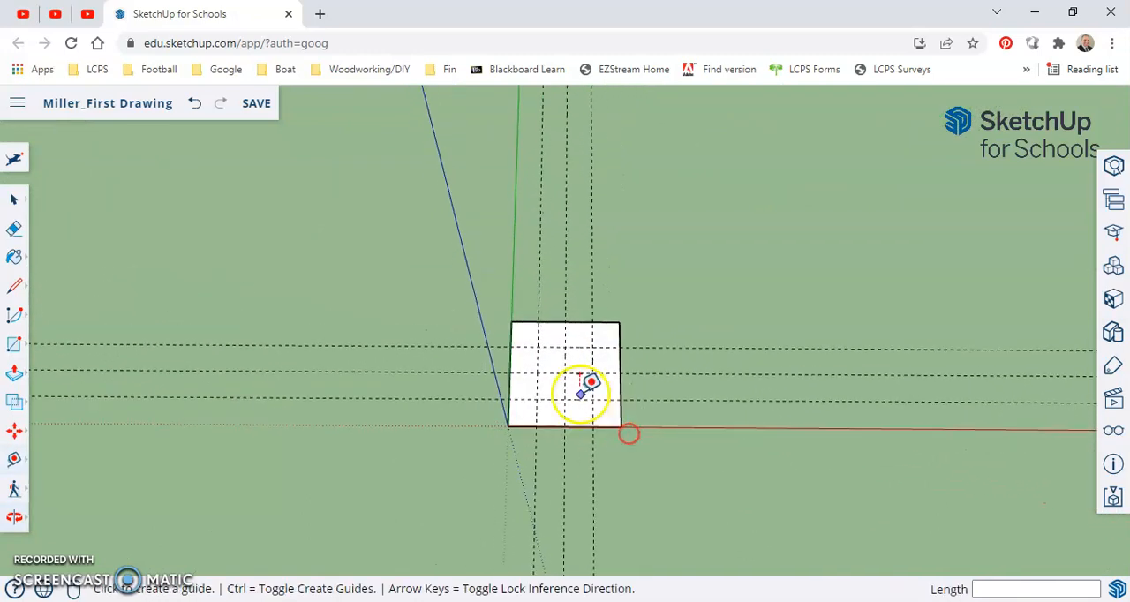
scroll(591, 384, "up", 5)
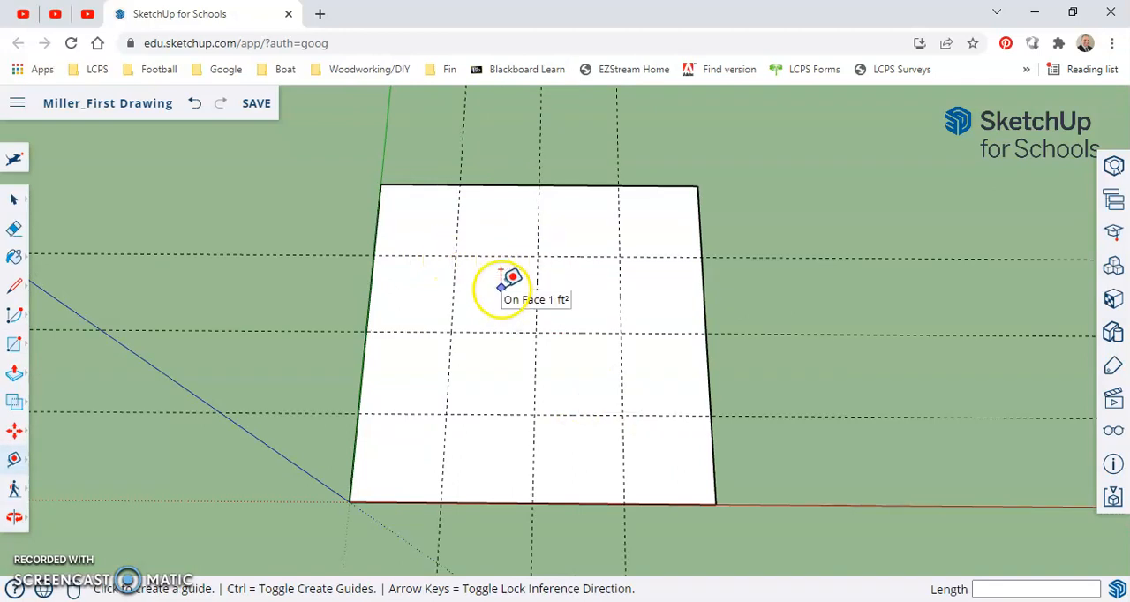
key("c")
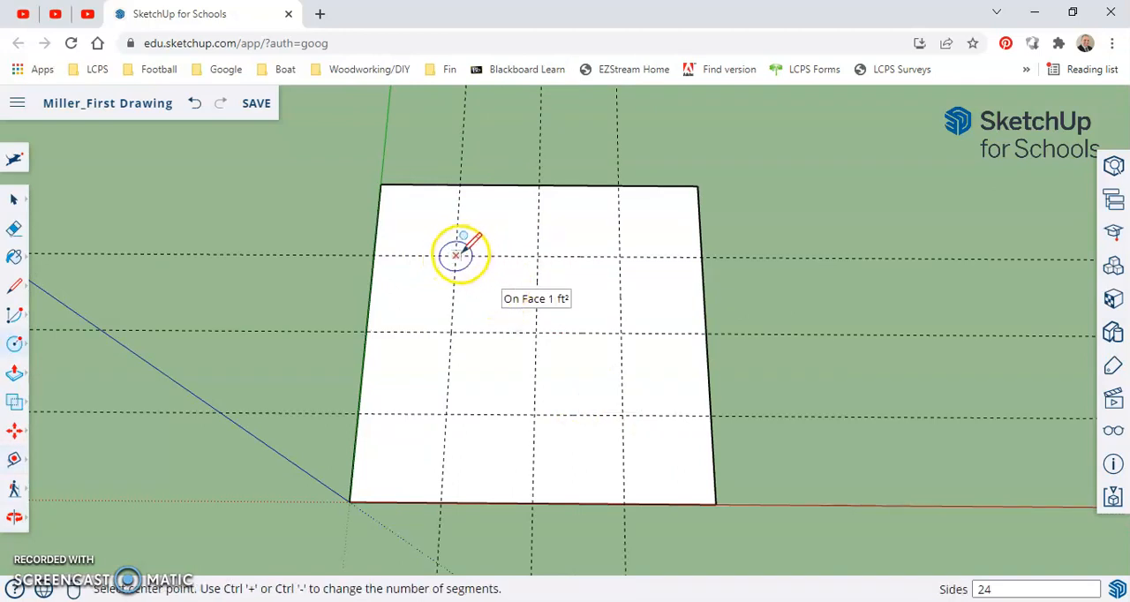
left_click(455, 255)
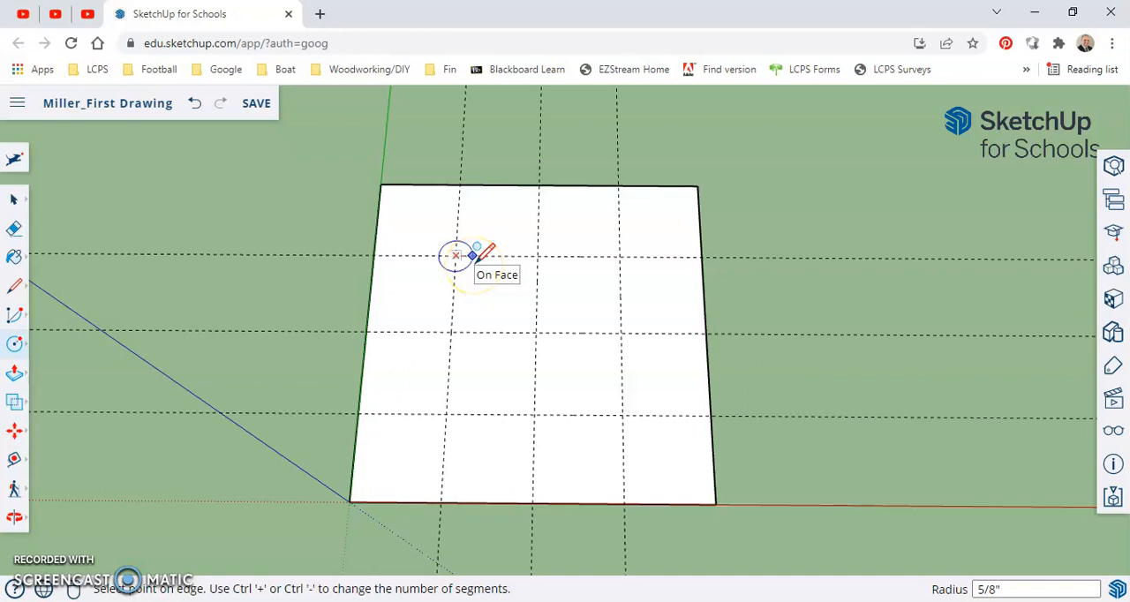
left_click(481, 256)
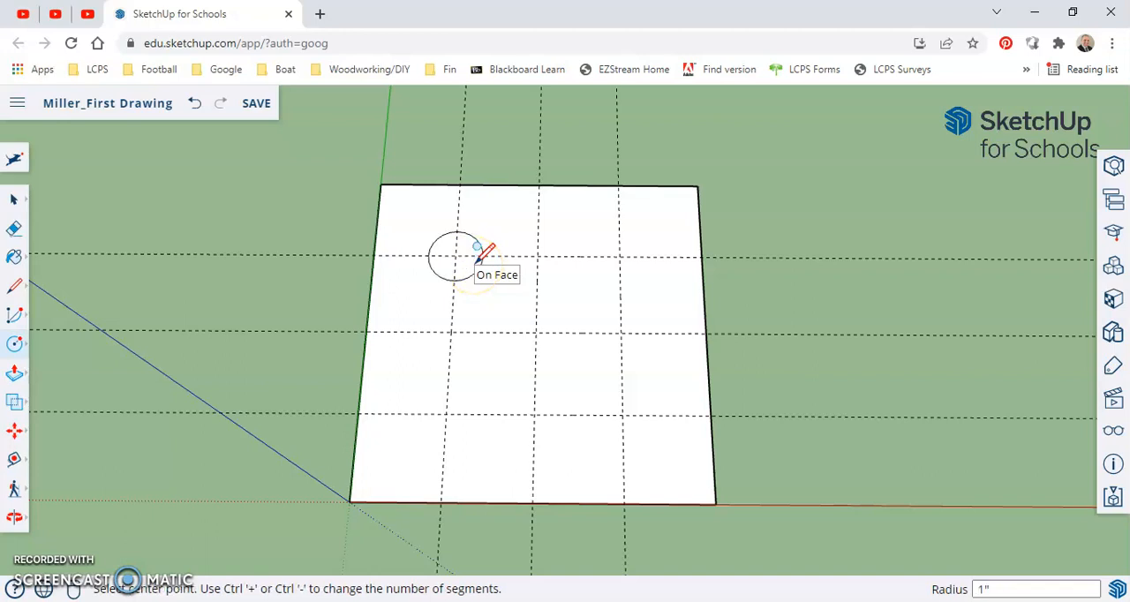
Measure the circle's radius along the back guide, from the circle's edge to its center
scroll(443, 252, "up", 5)
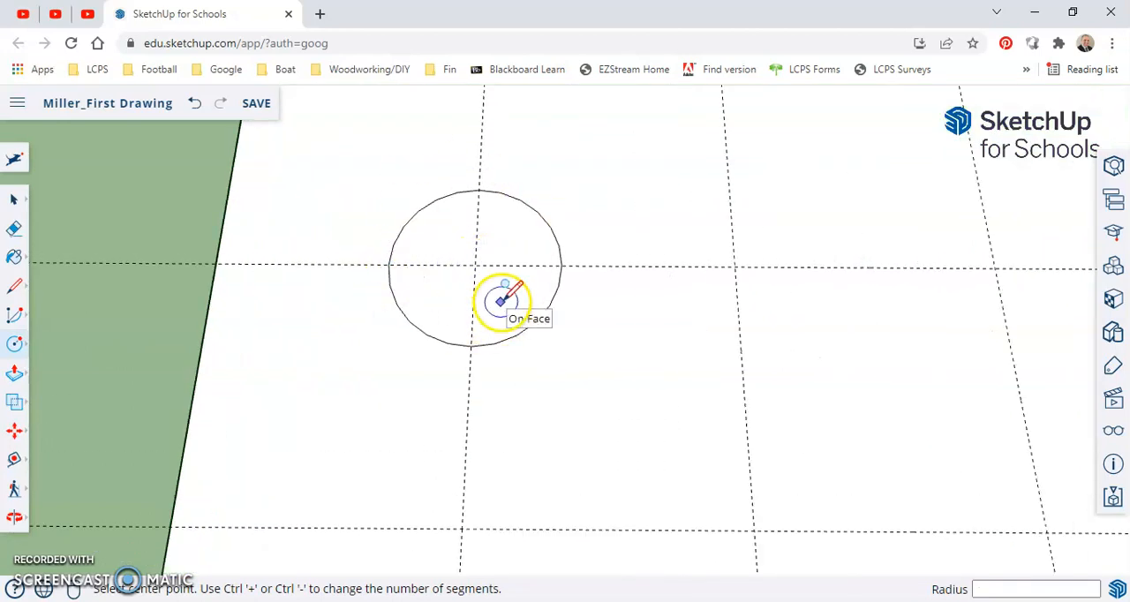
key("space")
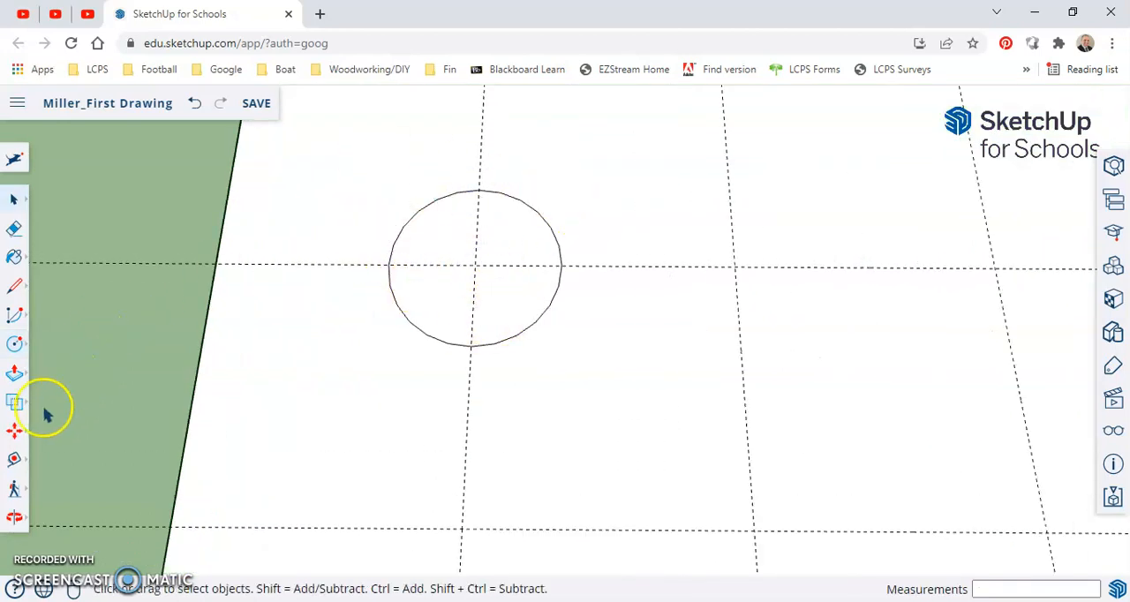
left_click(11, 465)
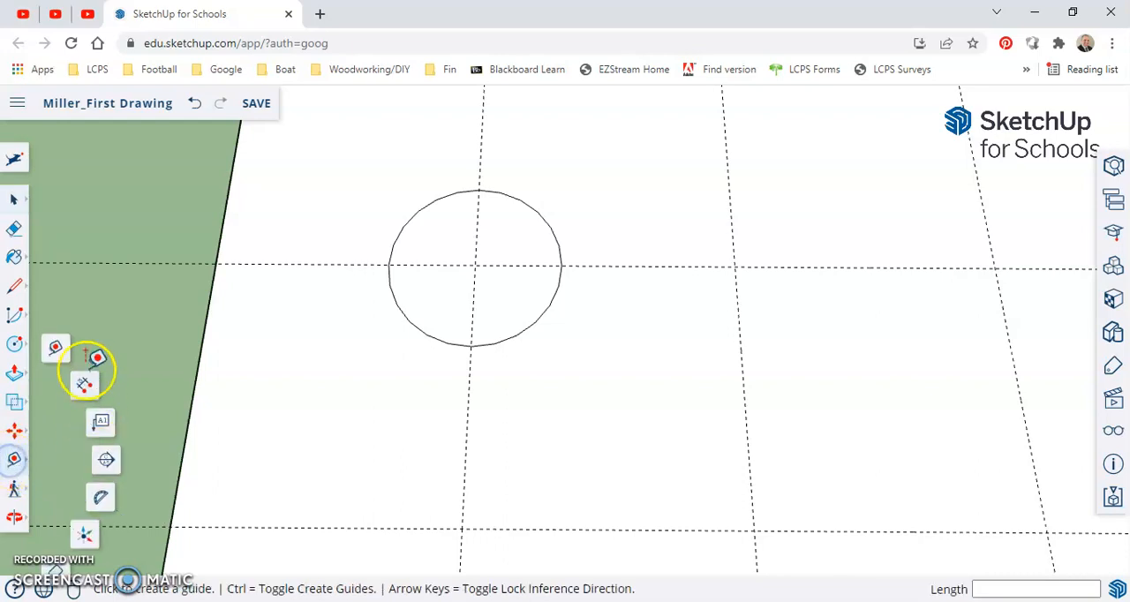
left_click(55, 348)
left_click(388, 263)
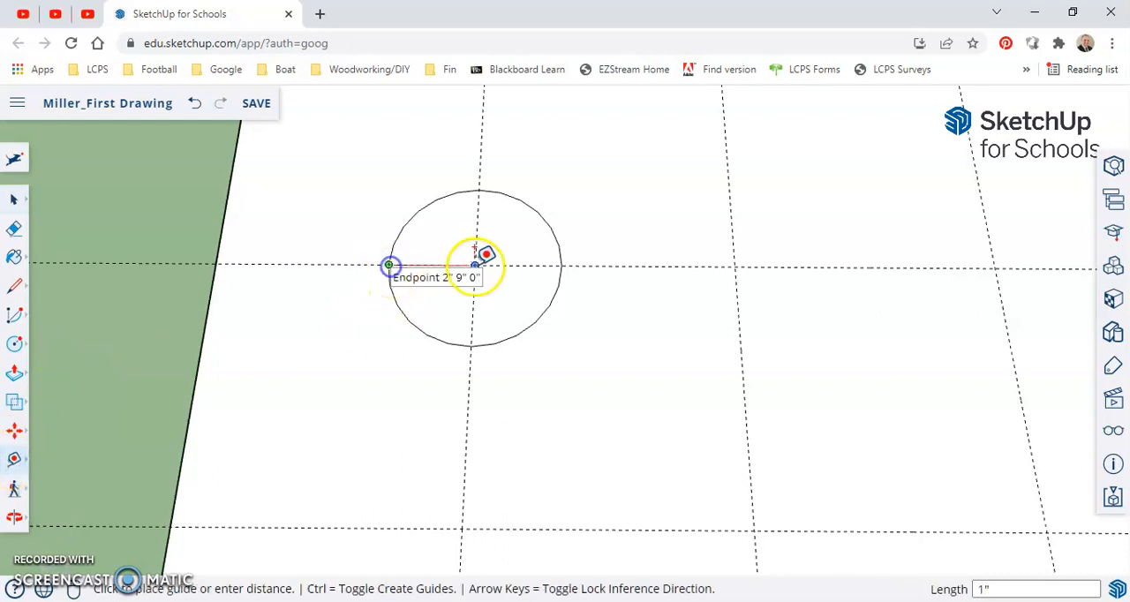
key("space")
scroll(447, 309, "down", 6)
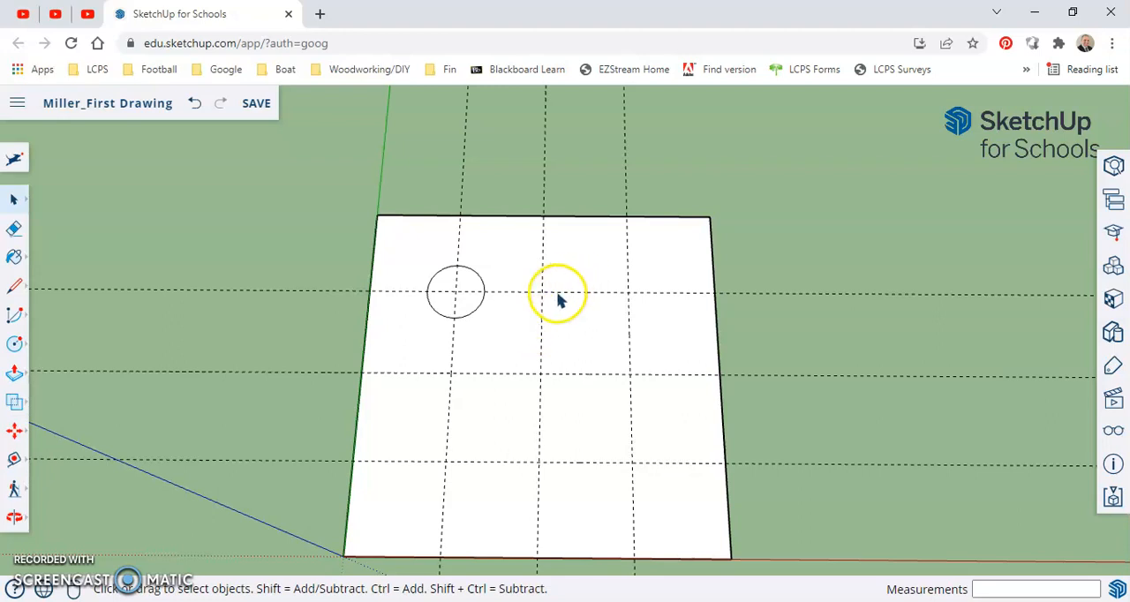
Draw two more circles with a 1" radius, centered on the back guide's other two intersections
key("c")
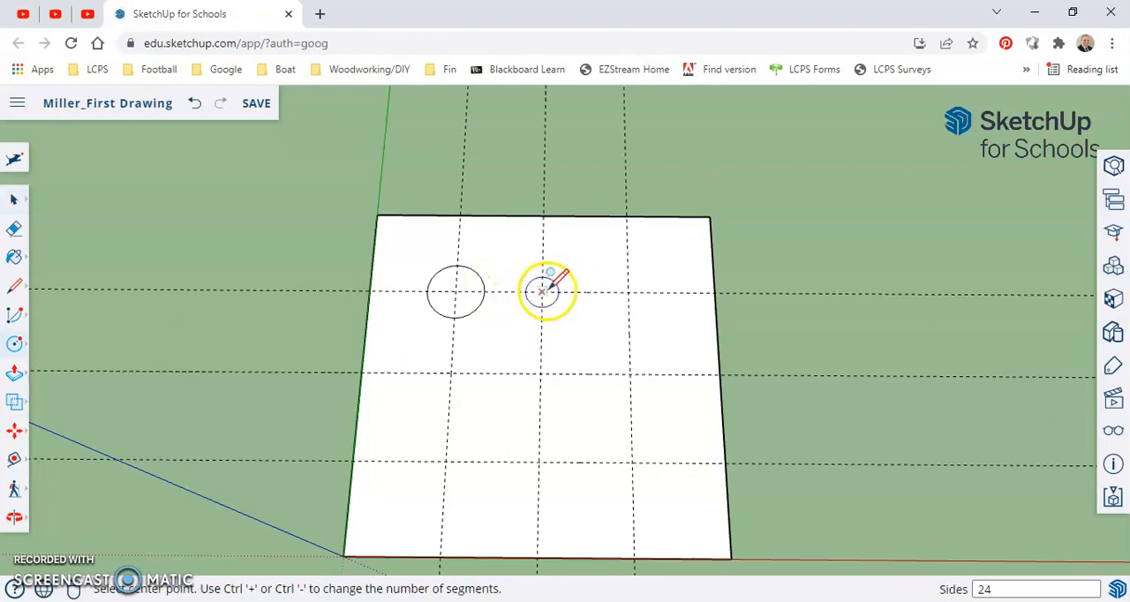
left_click(541, 291)
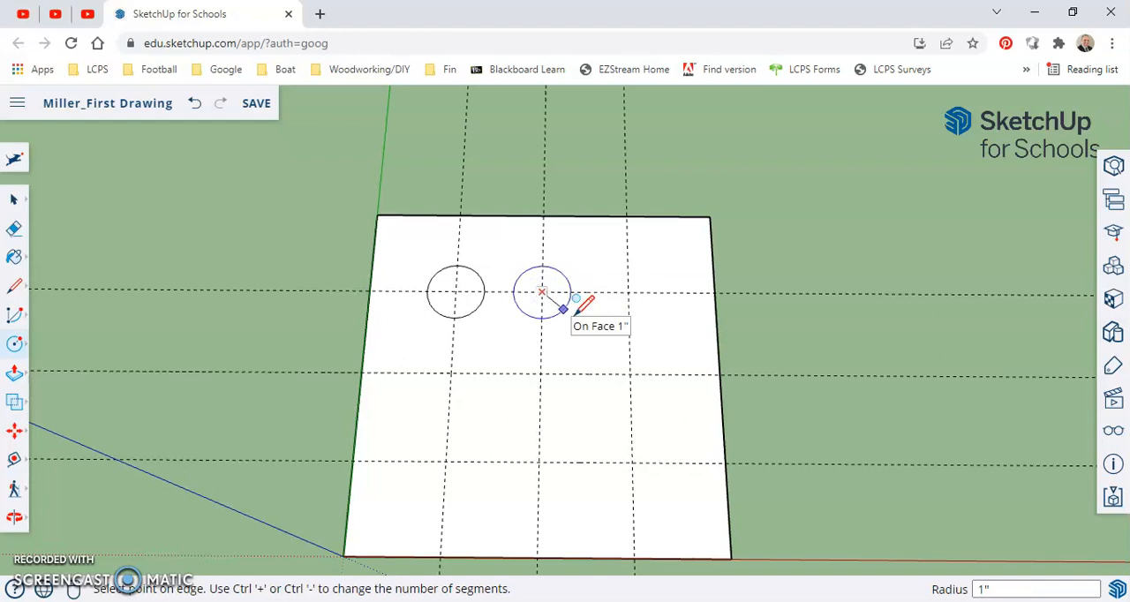
left_click(570, 311)
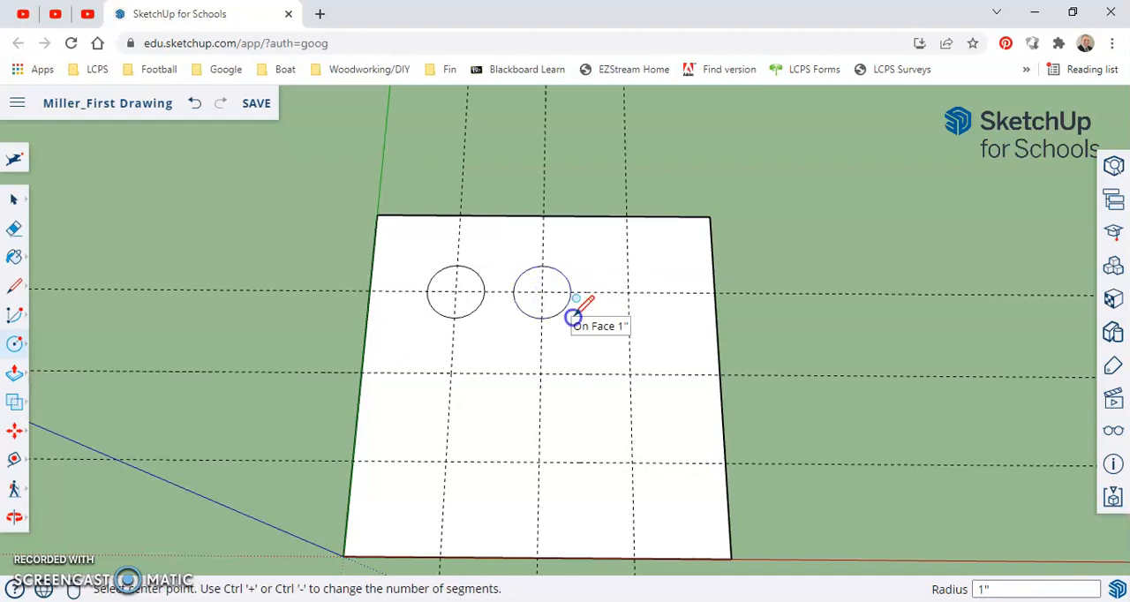
left_click(628, 292)
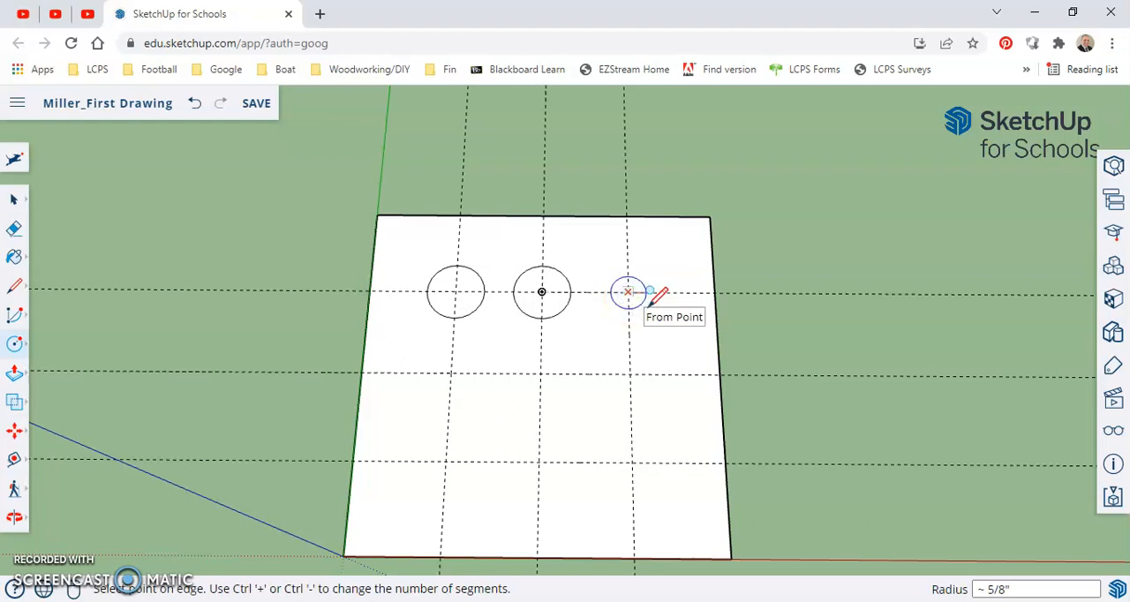
left_click(651, 292)
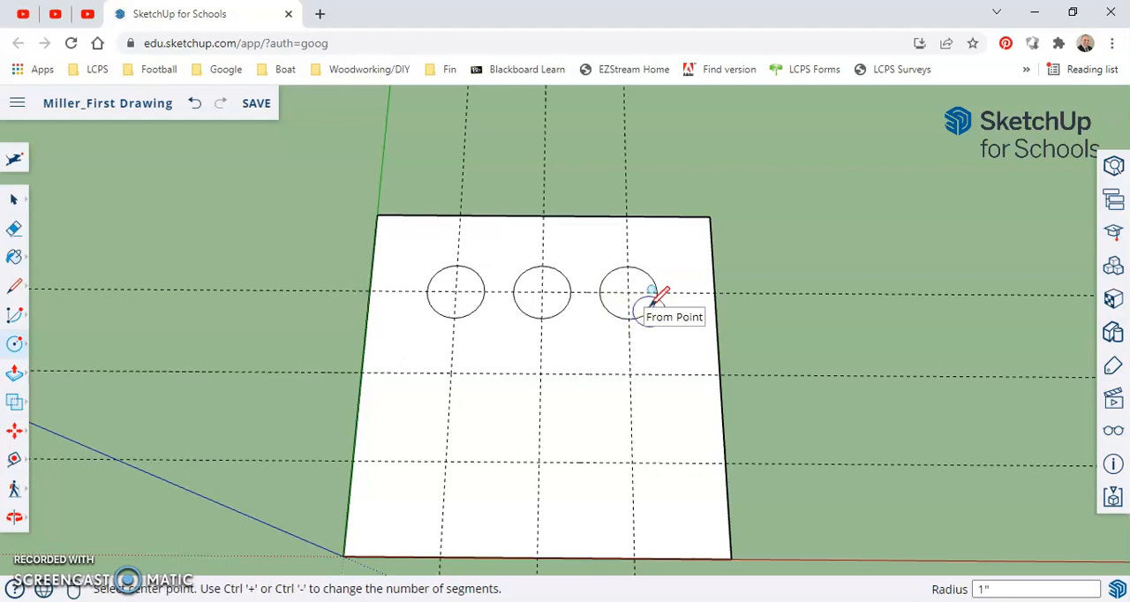
scroll(570, 295, "up", 3)
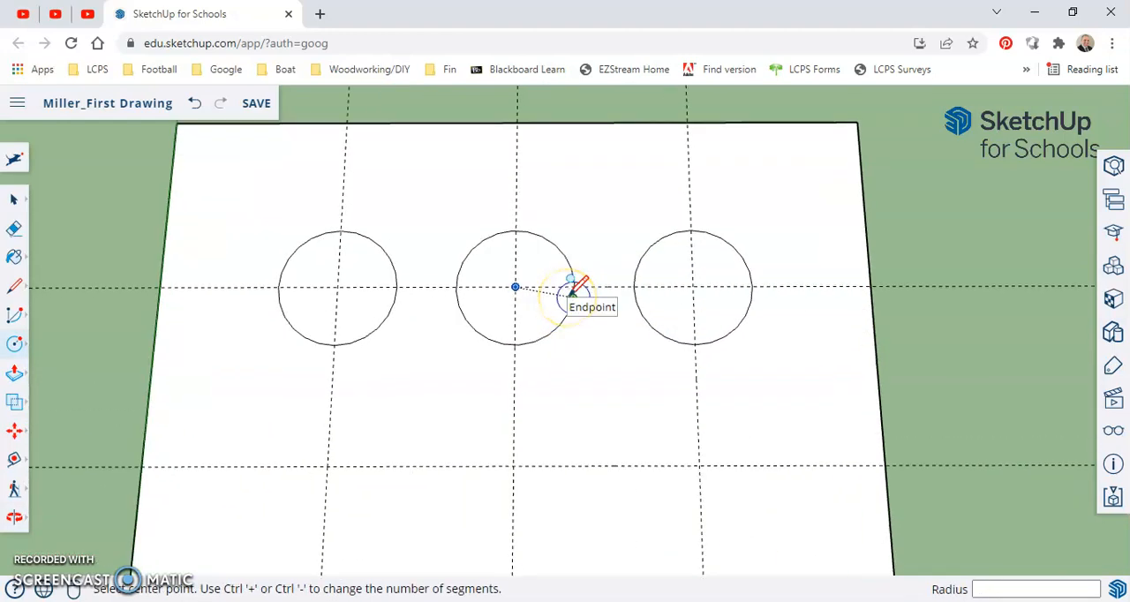
scroll(574, 287, "down", 2)
Select the three circles together with a selection window and clear the selection
key("space")
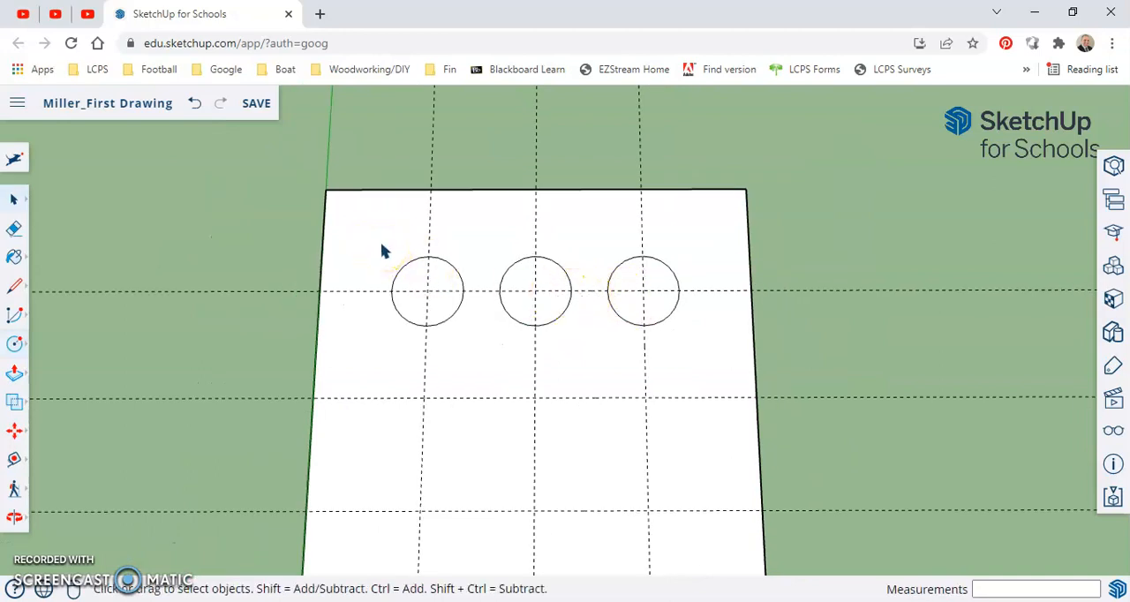
left_click_drag(427, 268, 702, 343)
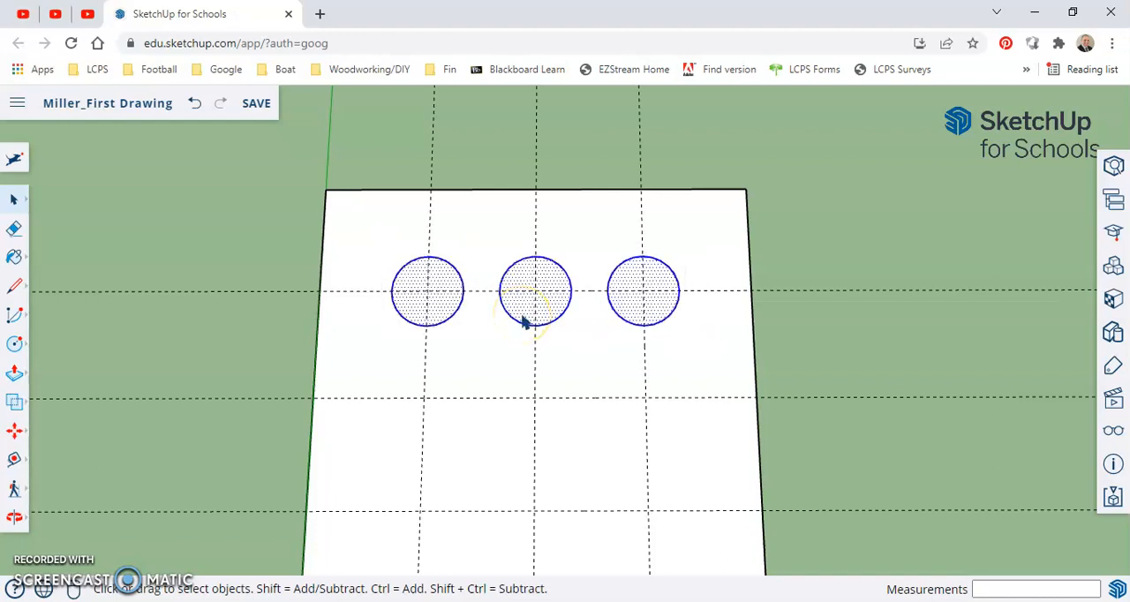
left_click(403, 168)
left_click_drag(369, 235, 690, 346)
scroll(466, 291, "down", 3)
middle_click_drag(608, 341, 460, 348)
left_click(618, 241)
Draw a small freehand rectangle on the ground beyond the square and extrude it upward into a tall box
middle_click_drag(717, 241, 570, 288)
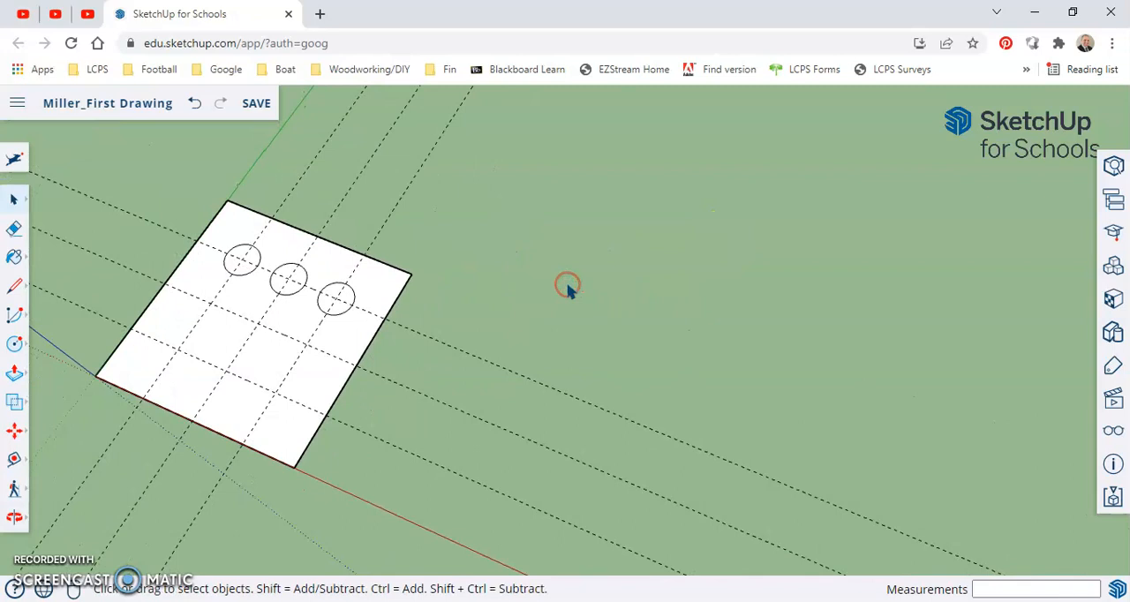
key("r")
left_click(568, 240)
left_click(635, 216)
key("p")
left_click(600, 232)
left_click(662, 252)
Push the box's top face down about 2 3/4"
middle_click_drag(661, 252, 597, 207)
scroll(661, 265, "up", 5)
left_click(400, 244)
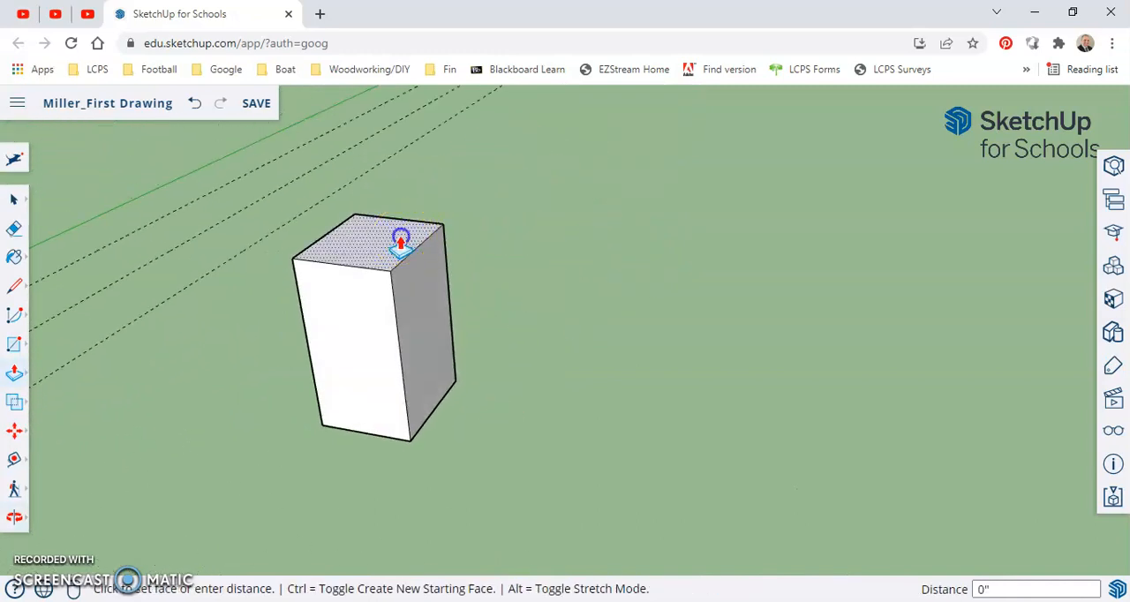
left_click(403, 328)
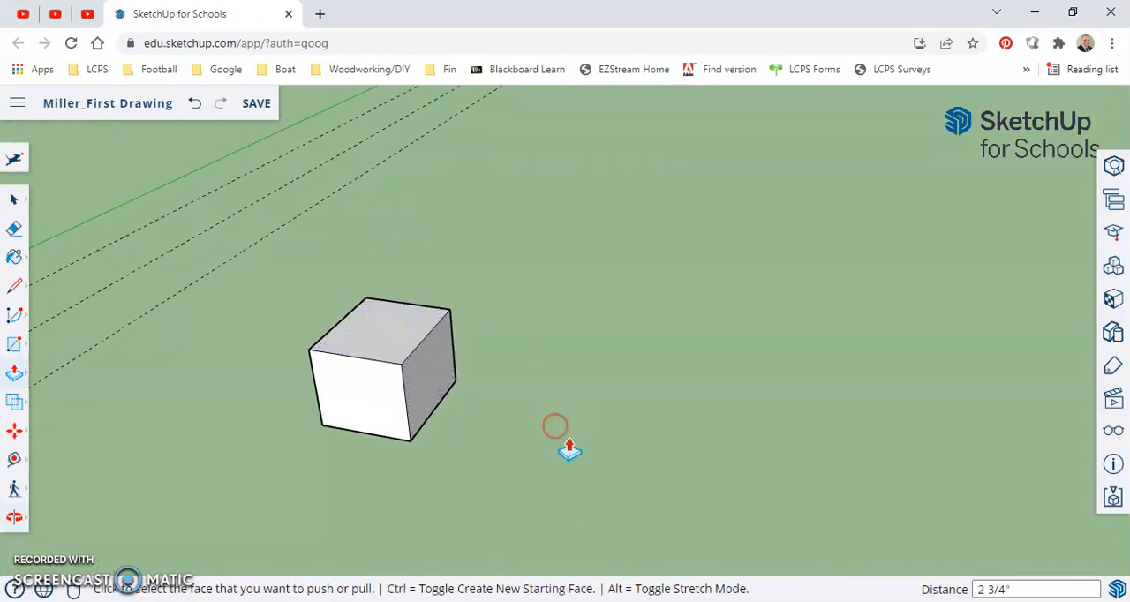
Pull the box's side face out about 1 3/8" along the red axis and push it back in to narrow the box
middle_click_drag(569, 450, 535, 371)
left_click_drag(403, 315, 477, 375)
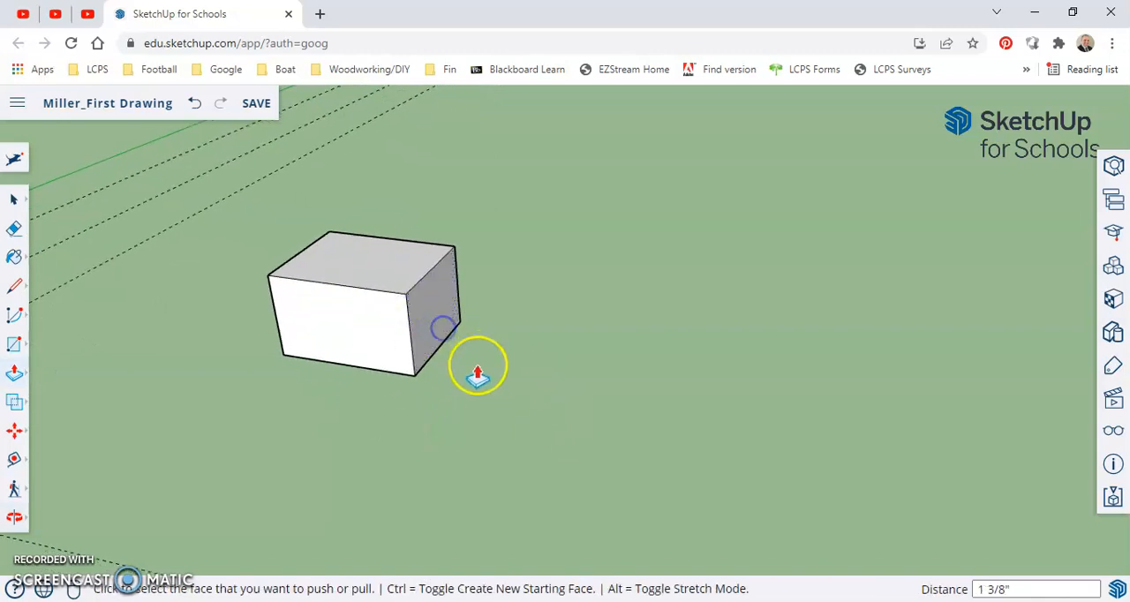
left_click(358, 318)
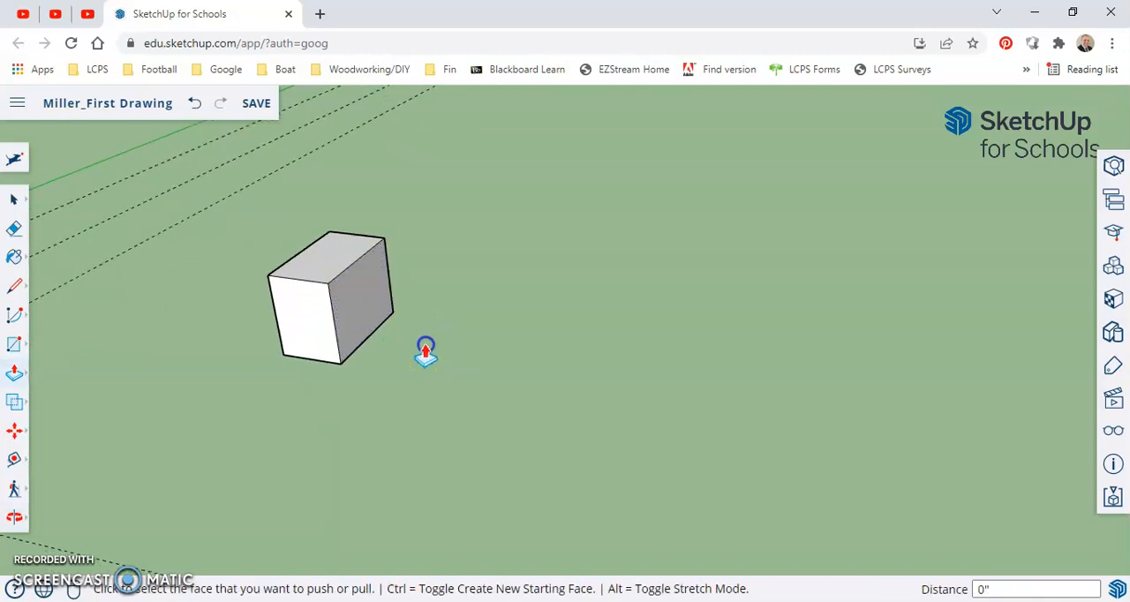
Select the whole box and move it by its lower front corner about 6 7/8" along the red axis
key("space")
left_click_drag(252, 221, 454, 412)
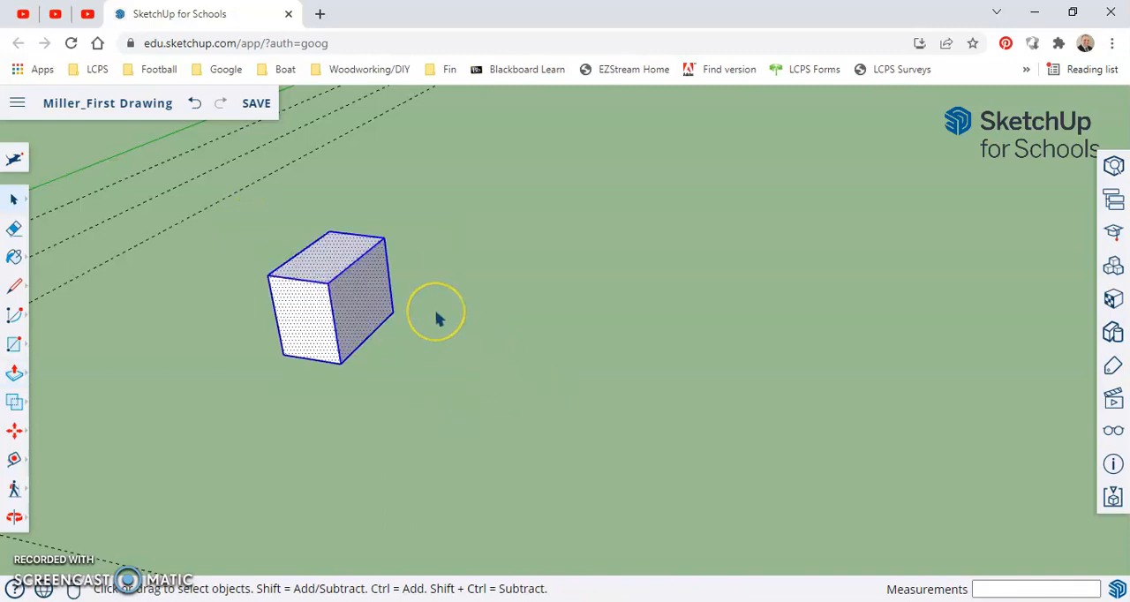
left_click(349, 354)
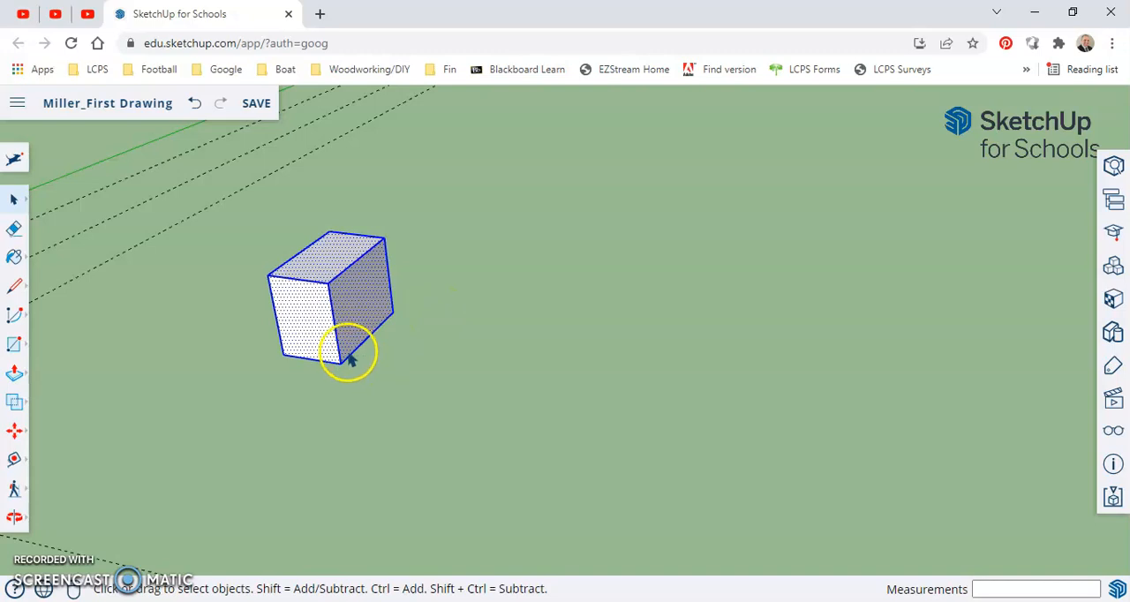
left_click(19, 437)
left_click(54, 399)
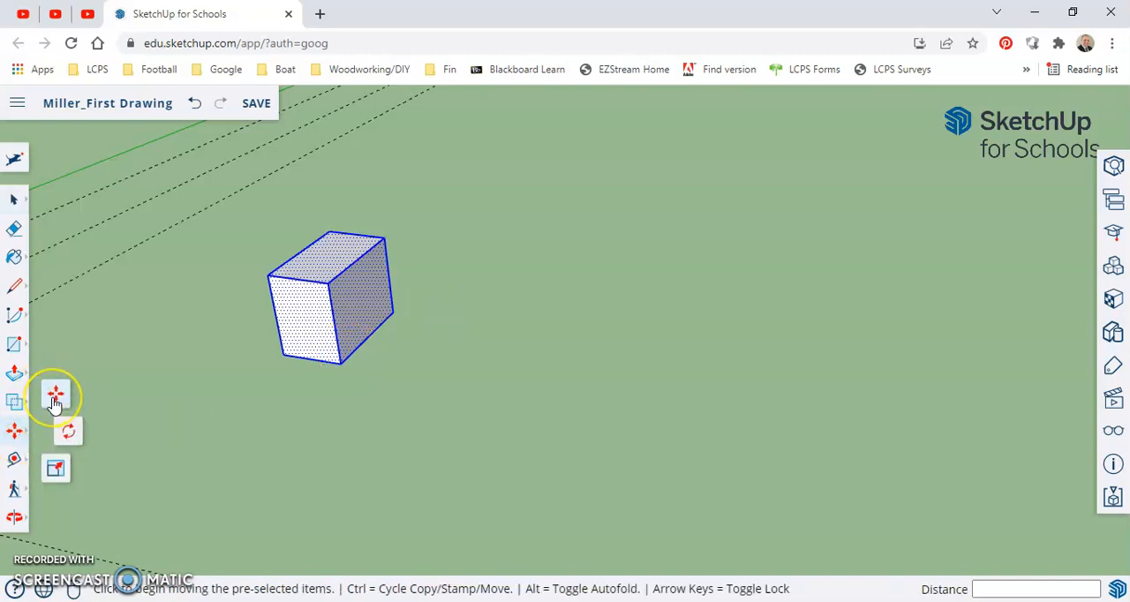
left_click(342, 365)
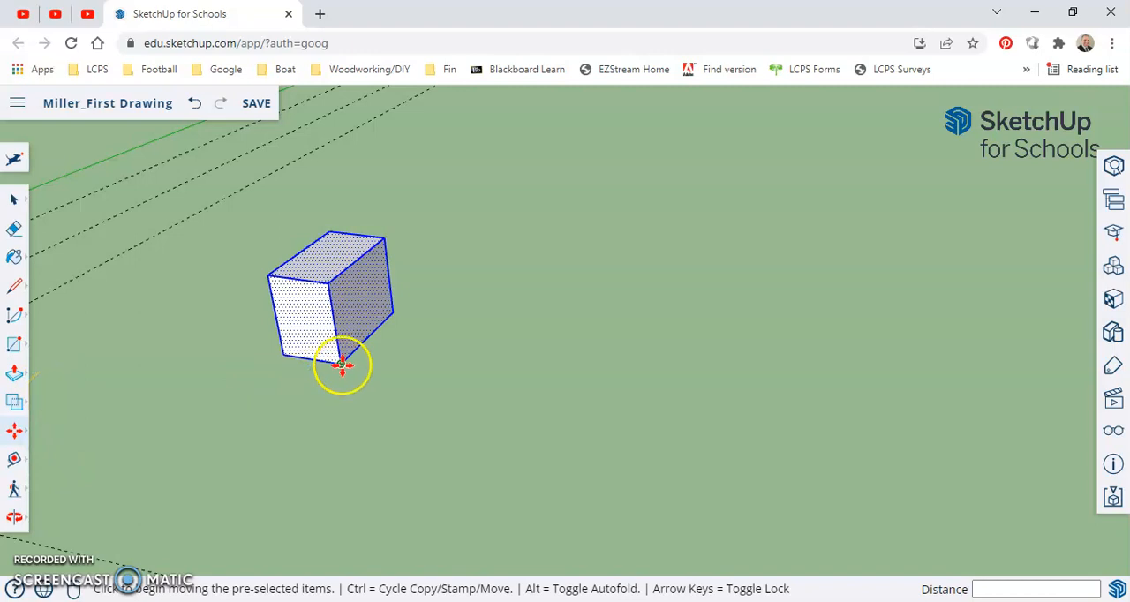
left_click_drag(342, 365, 572, 398)
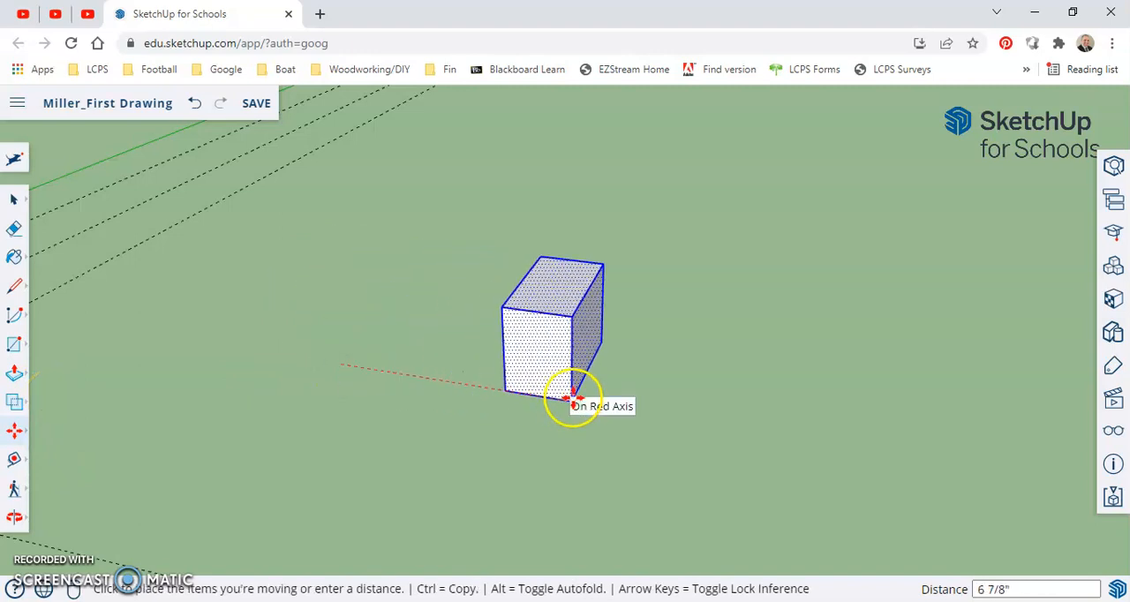
left_click(573, 398)
Move the selected box by its upper corner back along the red axis toward the square
left_click(509, 302)
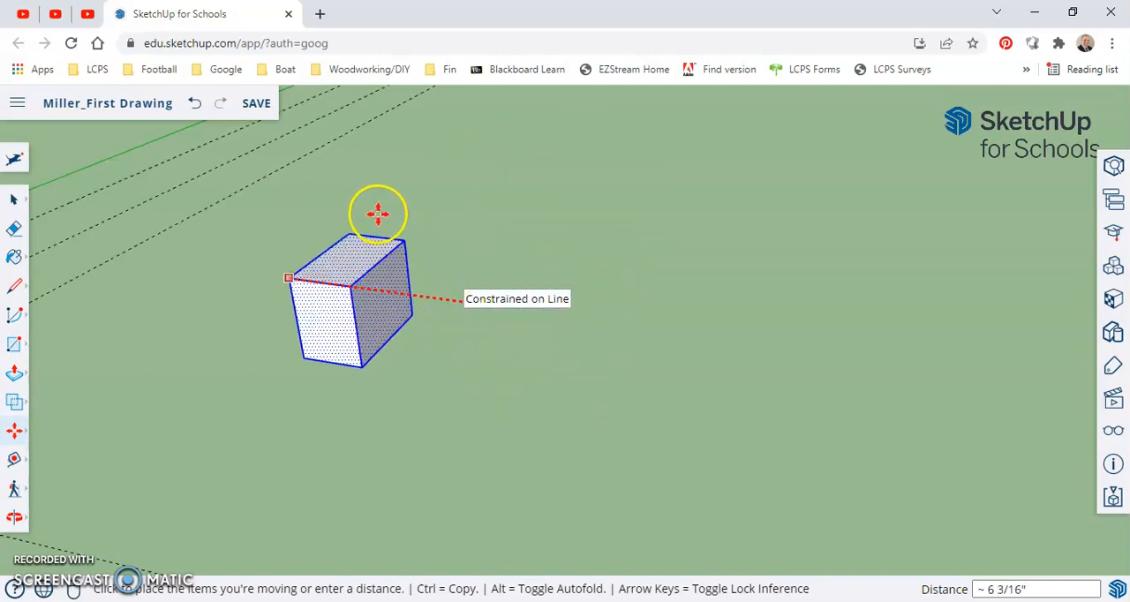
left_click(421, 238)
key("space")
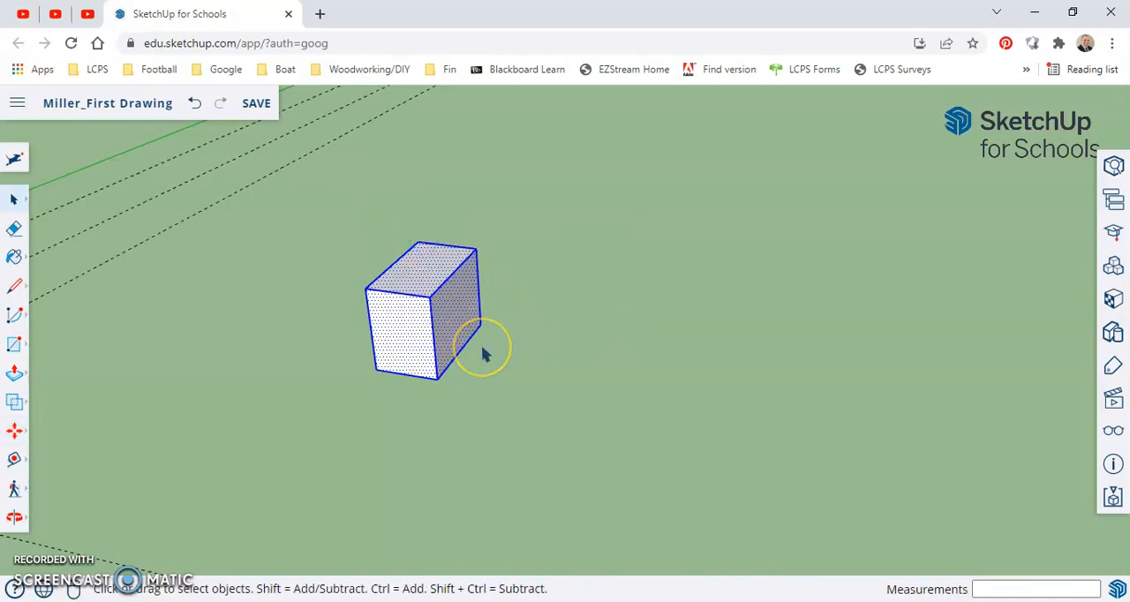
left_click_drag(302, 197, 587, 415)
key("m")
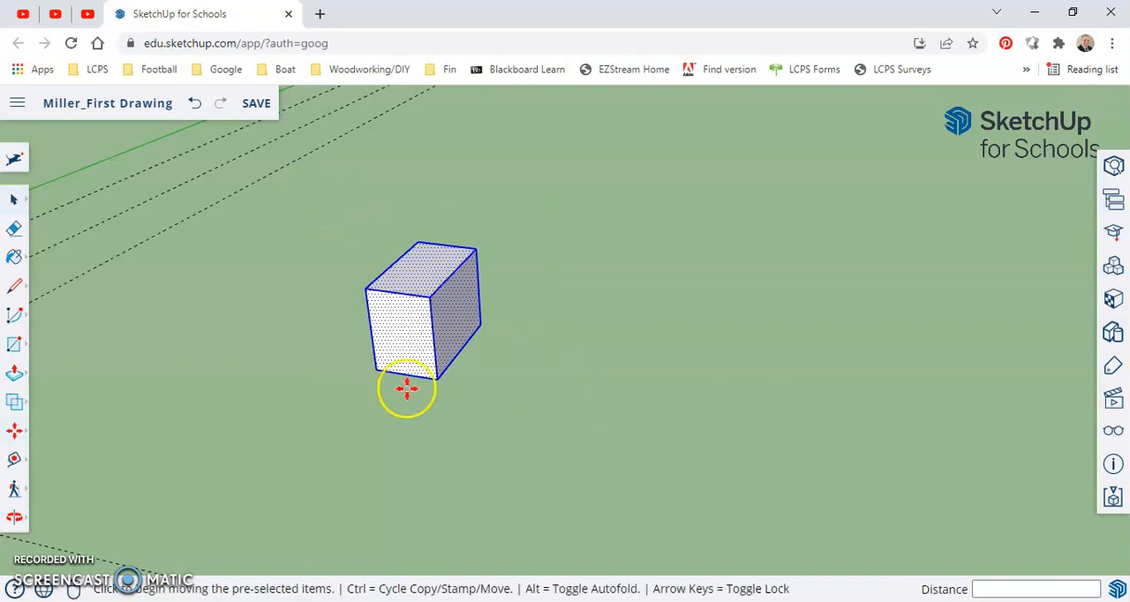
left_click(18, 435)
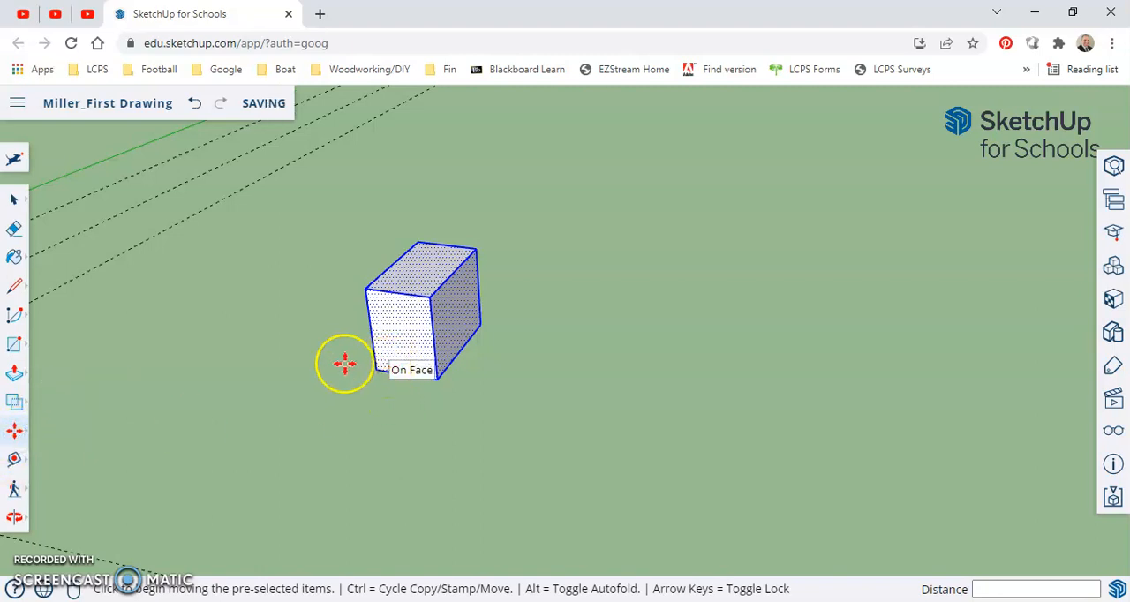
key("ctrl")
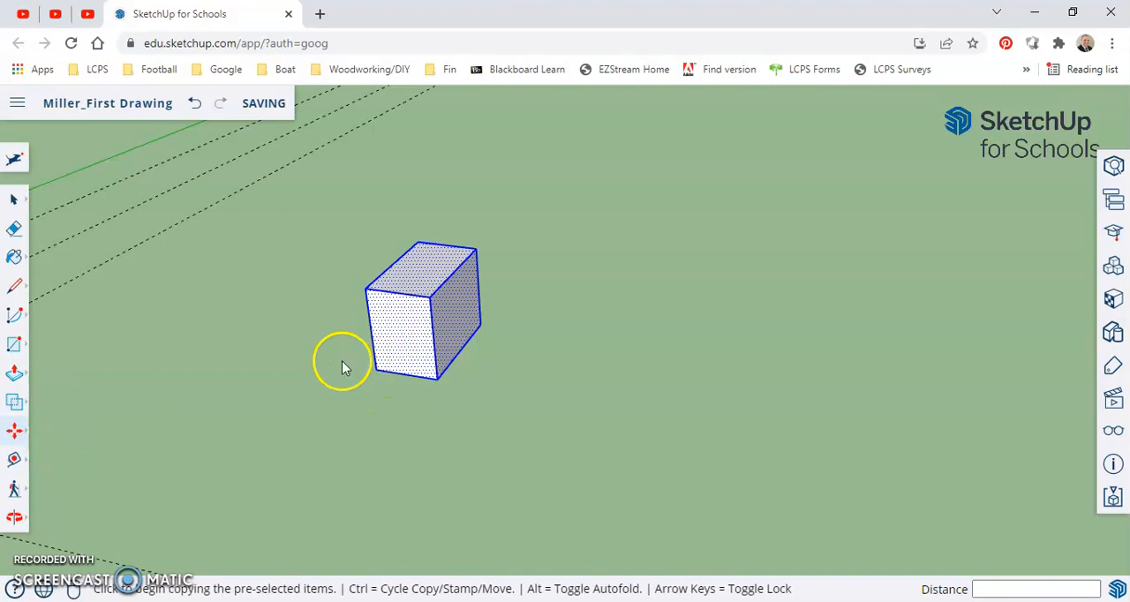
key("space")
left_click(349, 232)
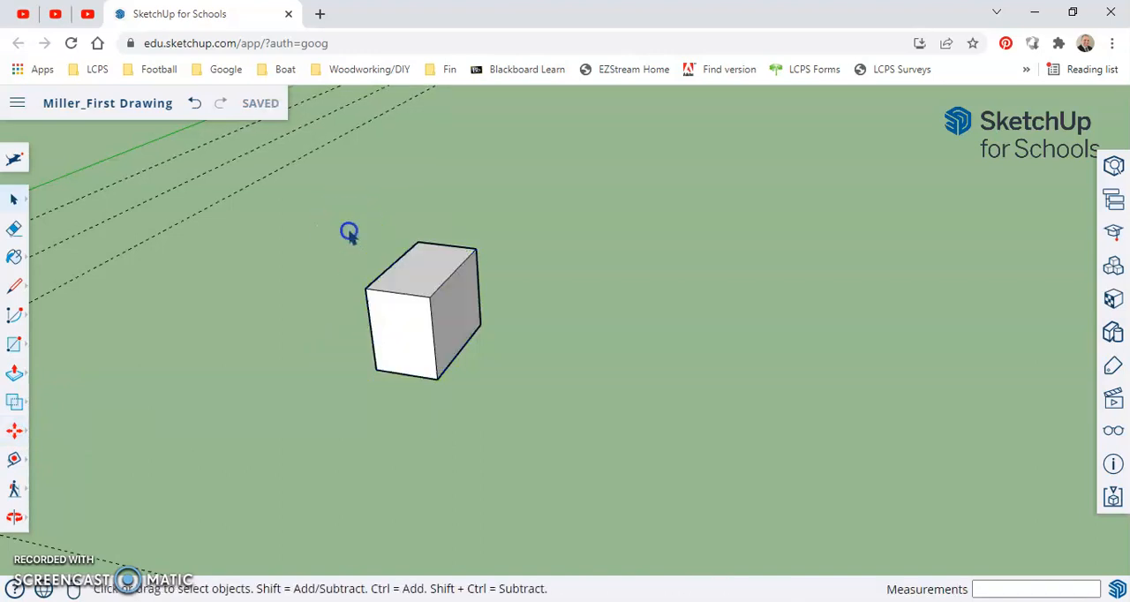
Select the whole box and copy it by its upper front corner about 3 1/16" along the red axis
left_click_drag(350, 230, 536, 455)
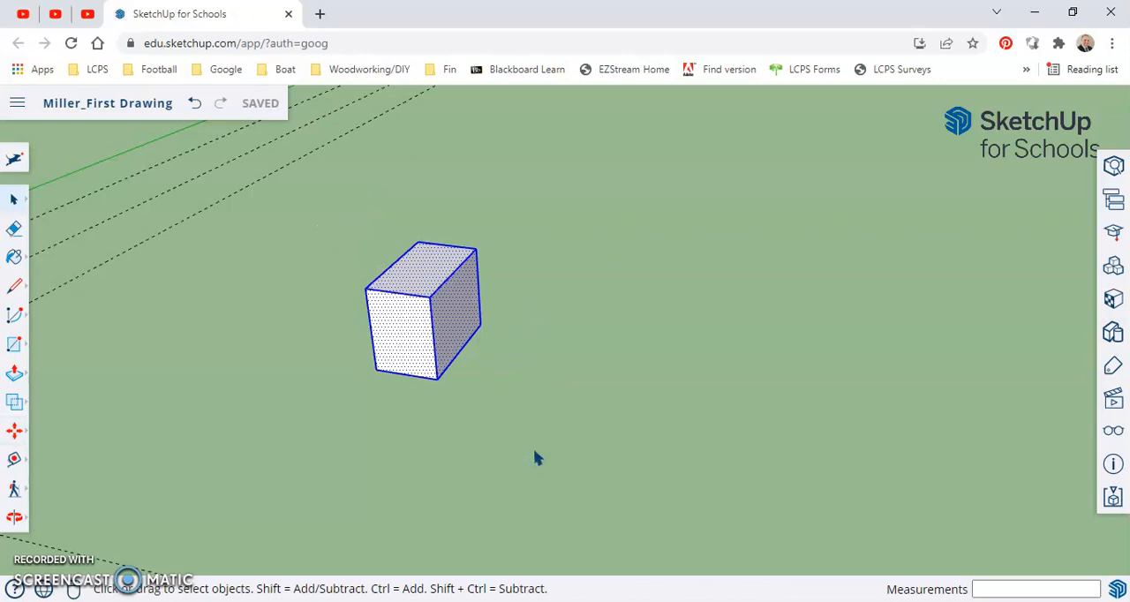
key("m")
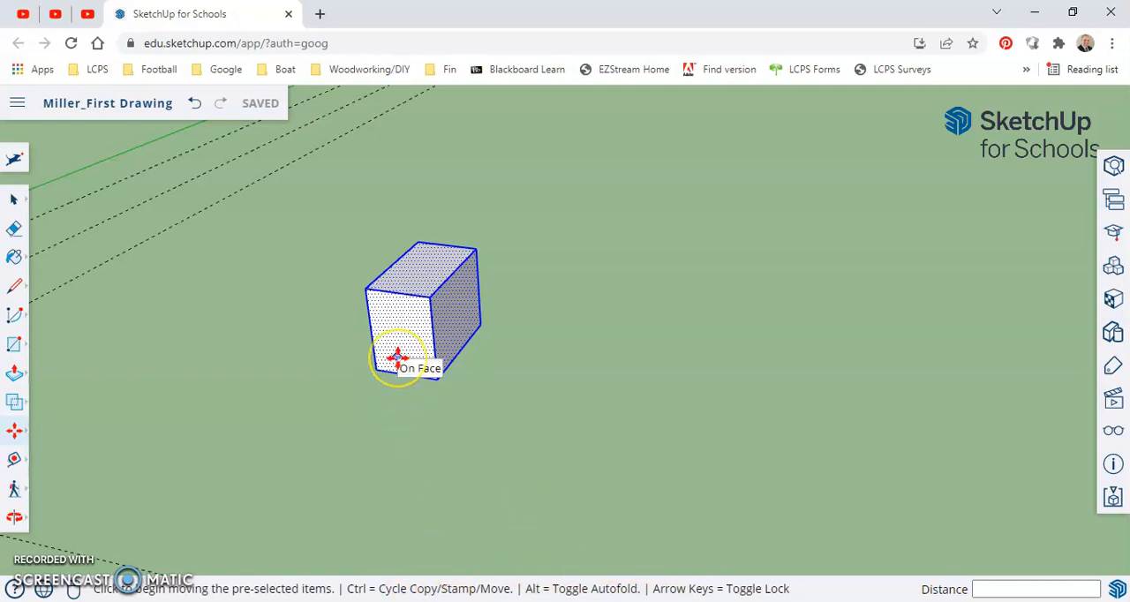
key("ctrl")
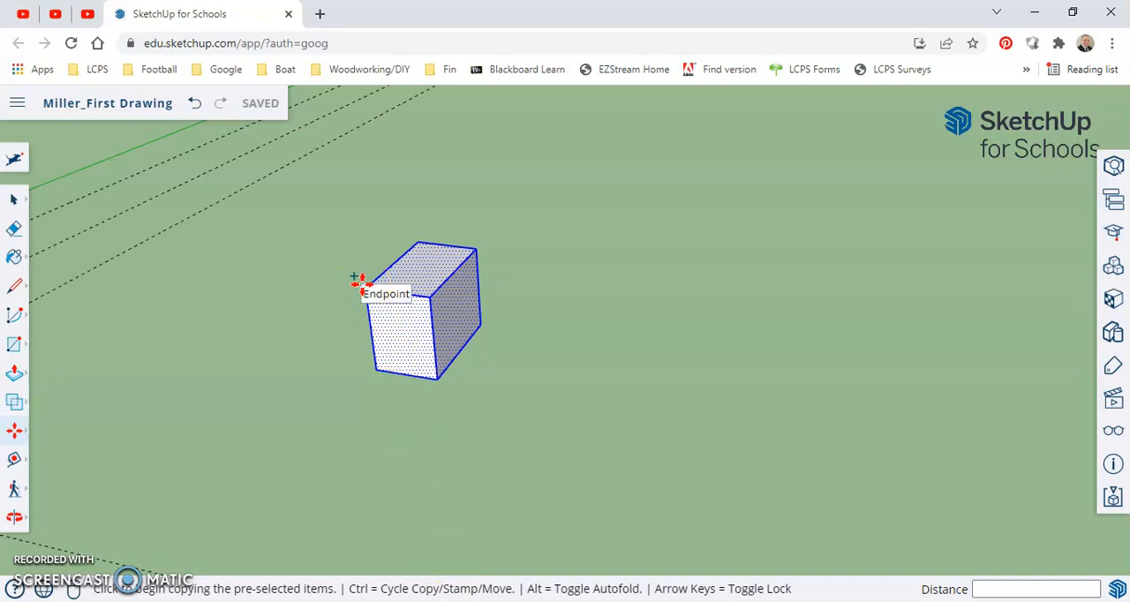
left_click_drag(357, 278, 474, 296)
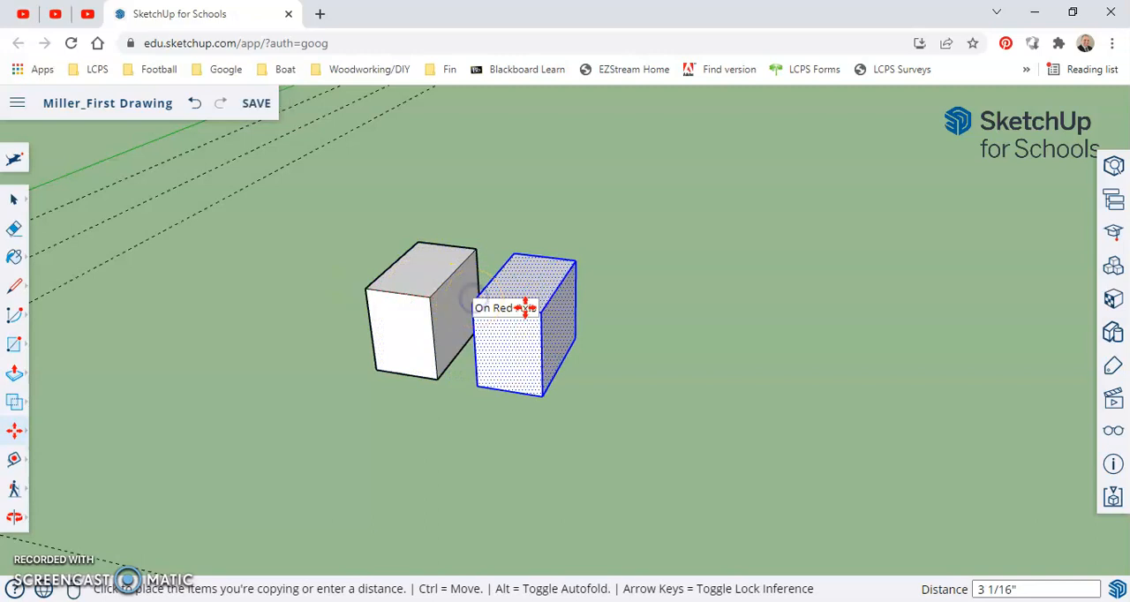
left_click(474, 301)
Copy the newest box about 3 1/8" along the red axis, and copy the resulting box another 3 7/16" or so
key("ctrl")
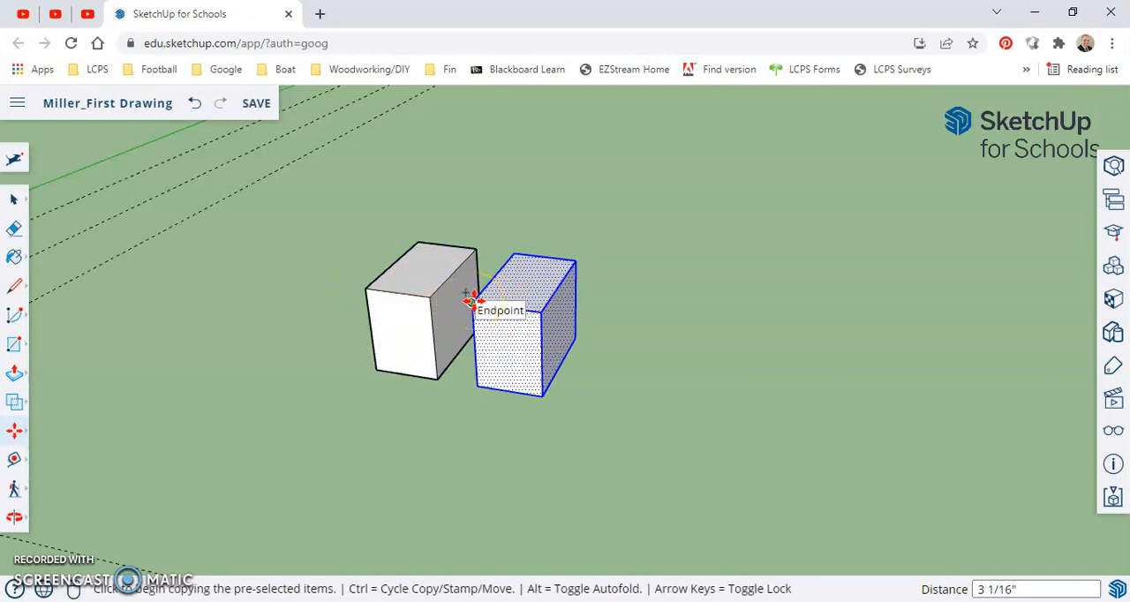
left_click(473, 301)
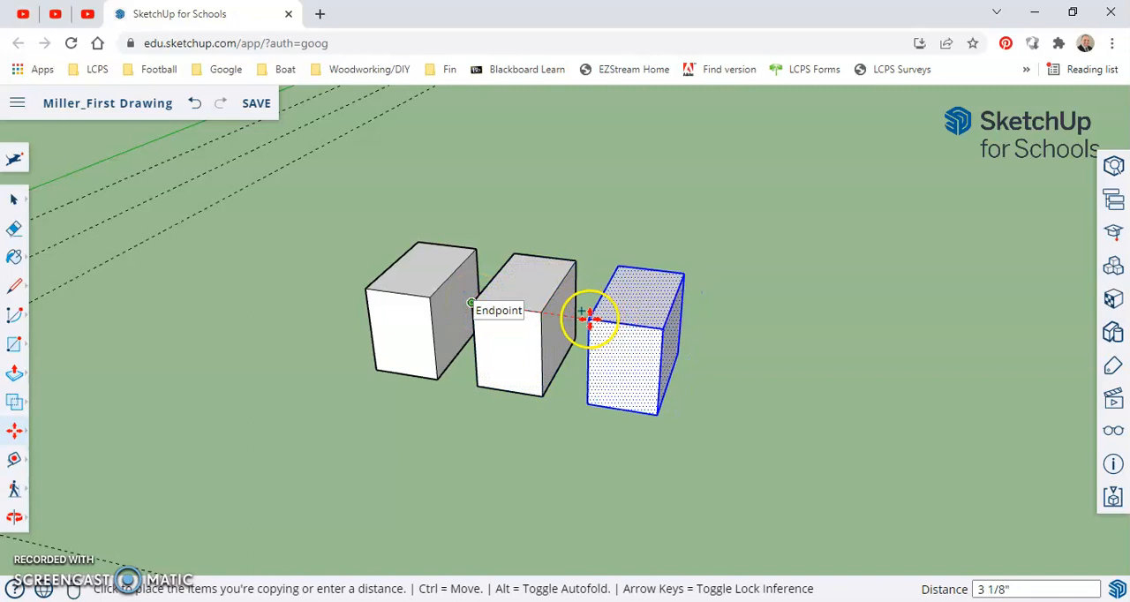
left_click(590, 319)
middle_click_drag(590, 320, 441, 267)
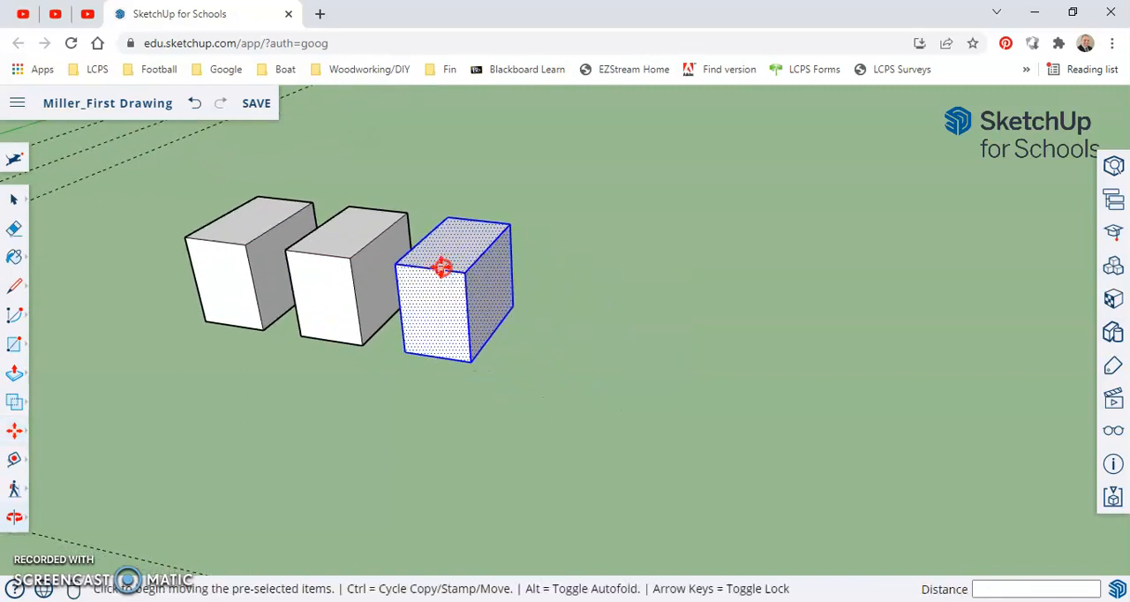
key("ctrl")
left_click(397, 266)
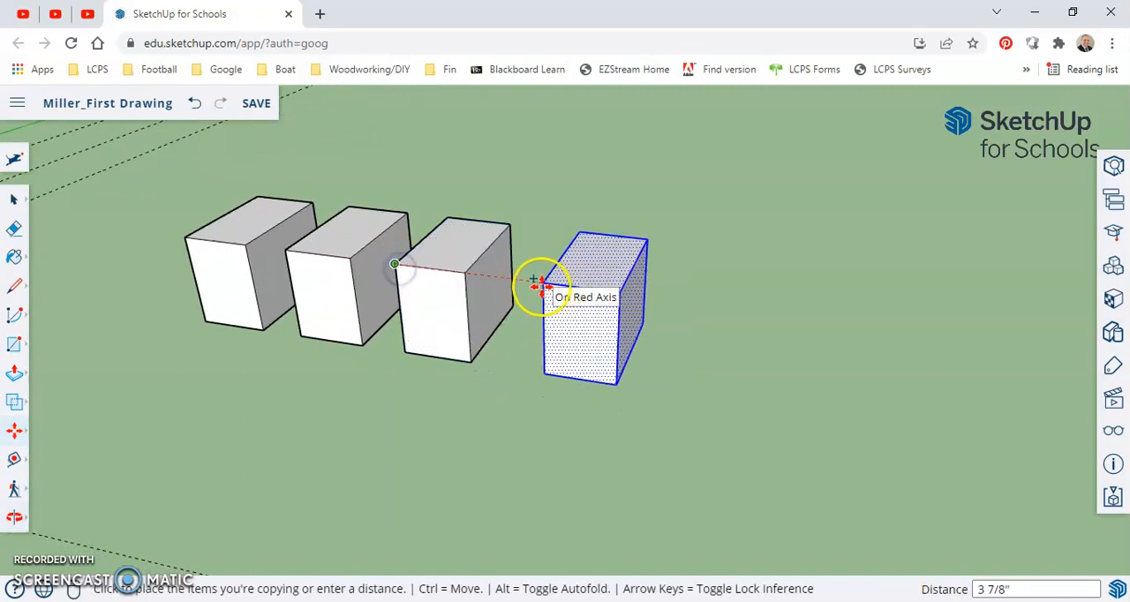
left_click(526, 284)
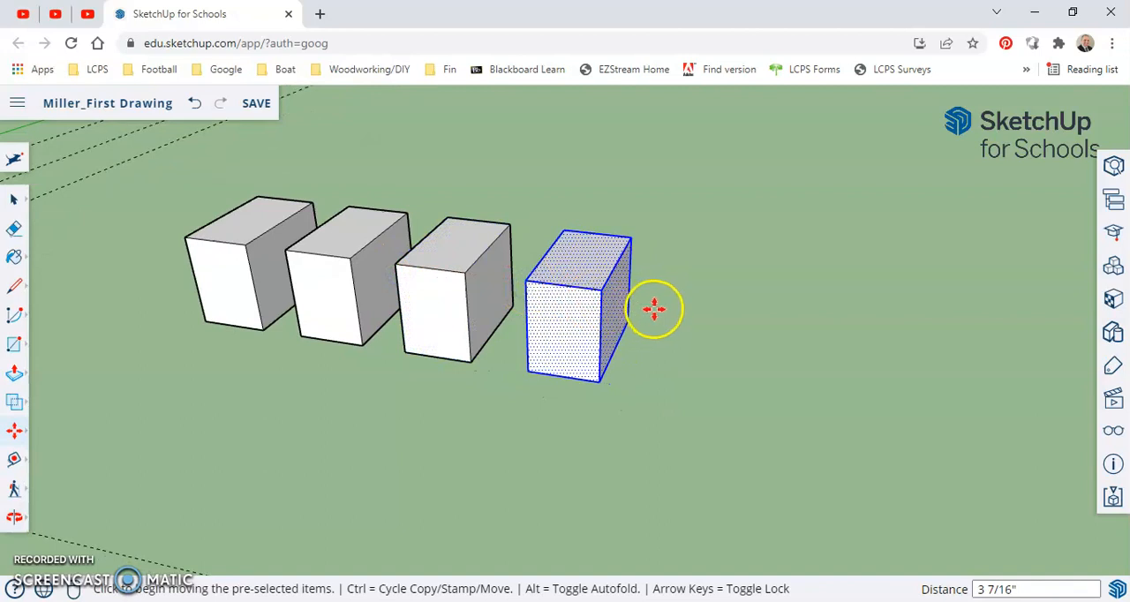
Delete the three copied boxes, keeping the original
middle_click_drag(656, 312, 500, 285)
key("space")
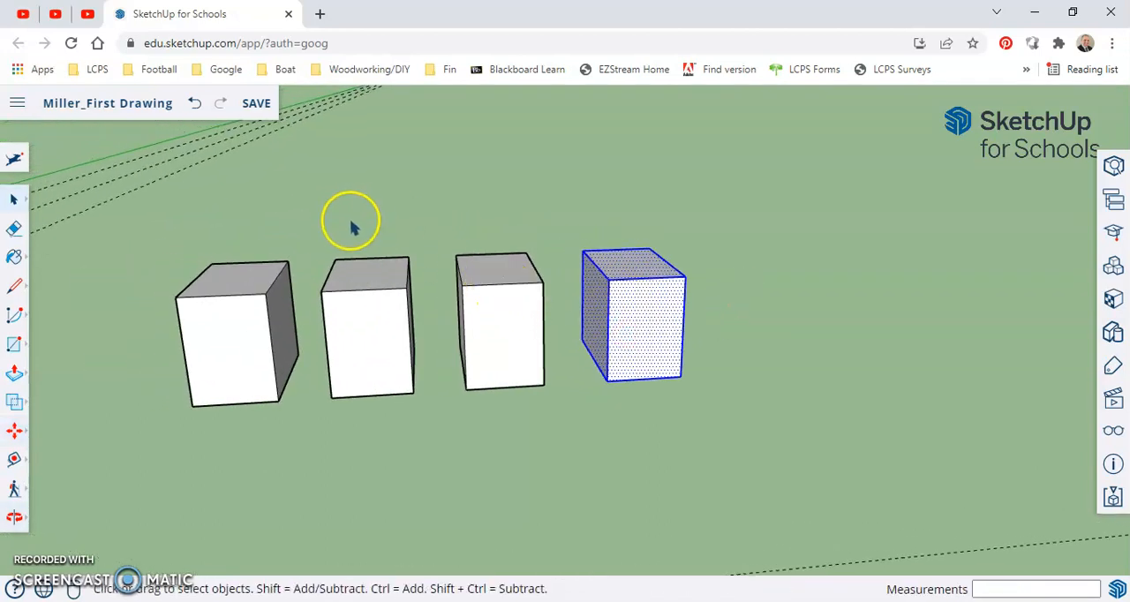
left_click_drag(321, 220, 752, 427)
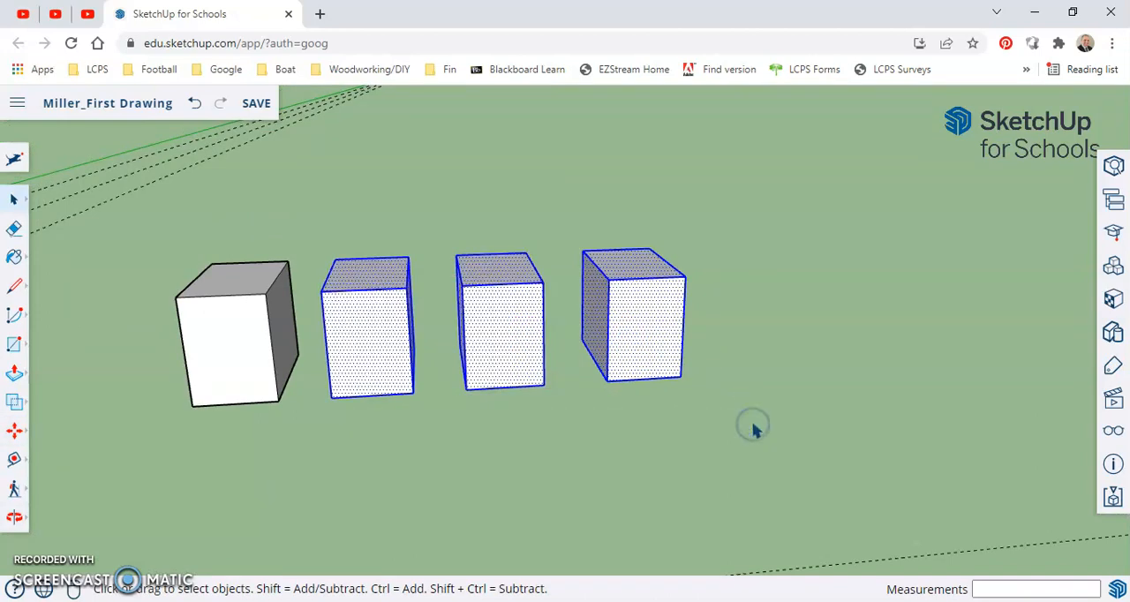
key("Delete")
Copy the whole box about 3 15/16" along the red axis by its upper corner and multiply the copy with x3
middle_click_drag(451, 345, 460, 372)
middle_click_drag(575, 318, 466, 353)
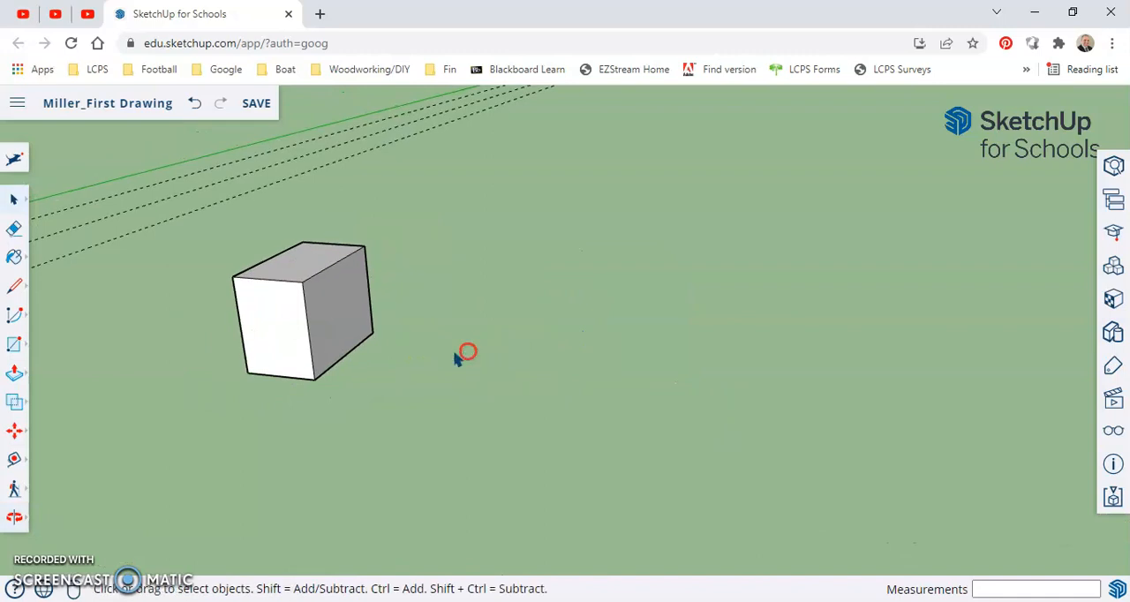
triple_click(274, 255)
middle_click_drag(474, 421, 351, 413)
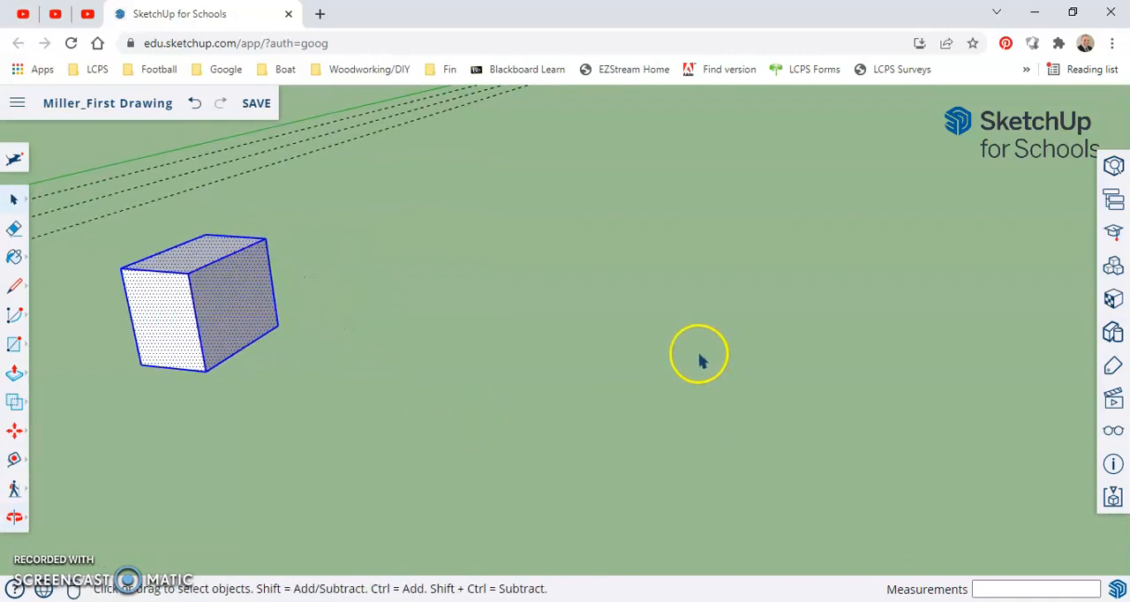
key("m")
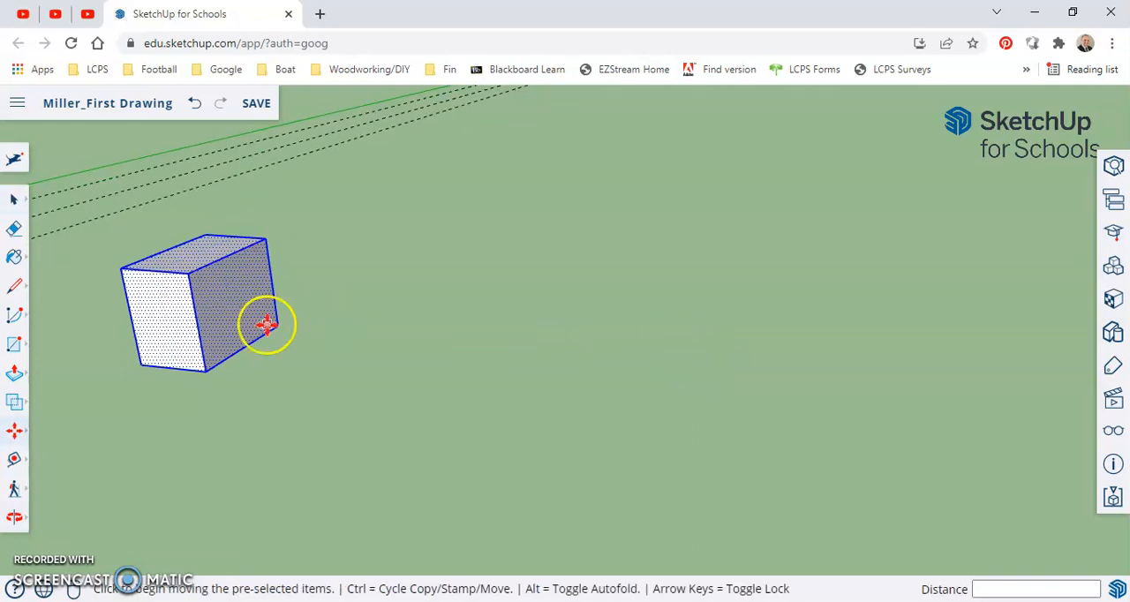
key("ctrl")
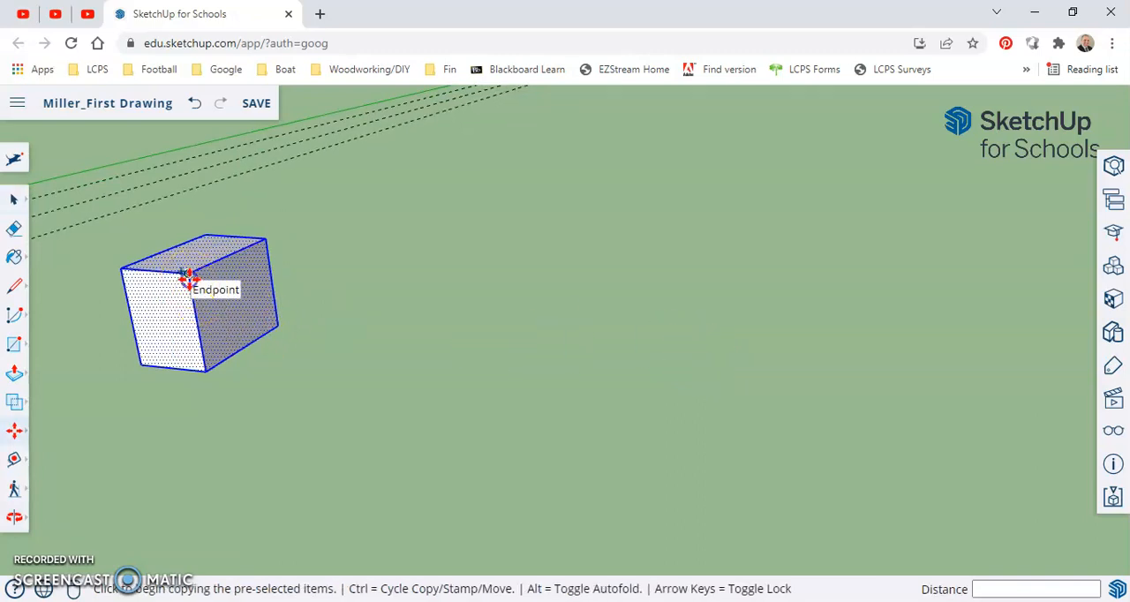
left_click(188, 279)
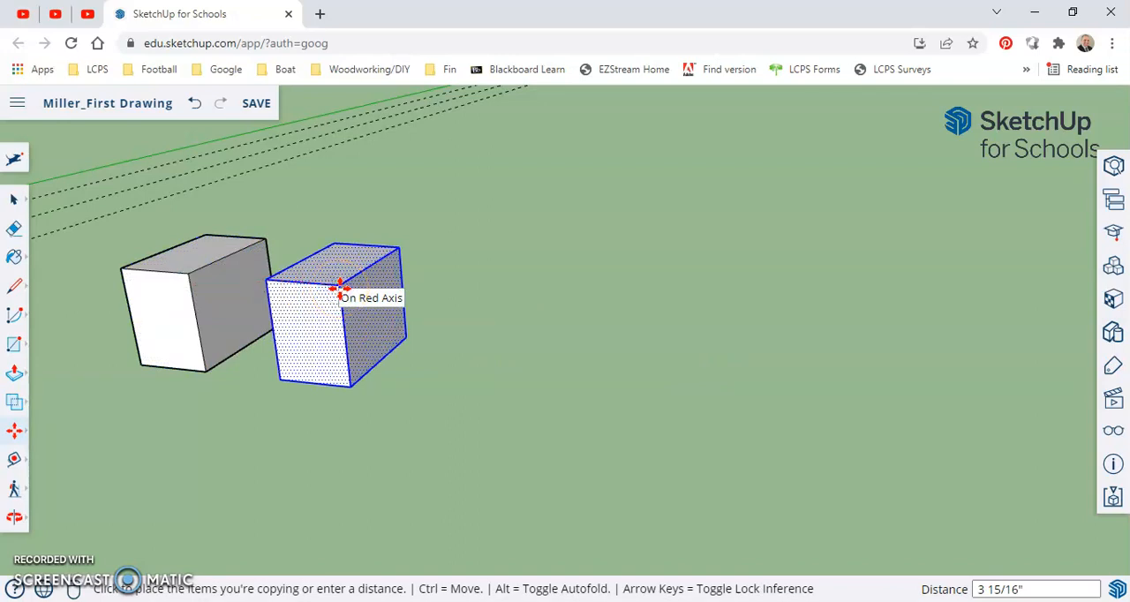
left_click(339, 288)
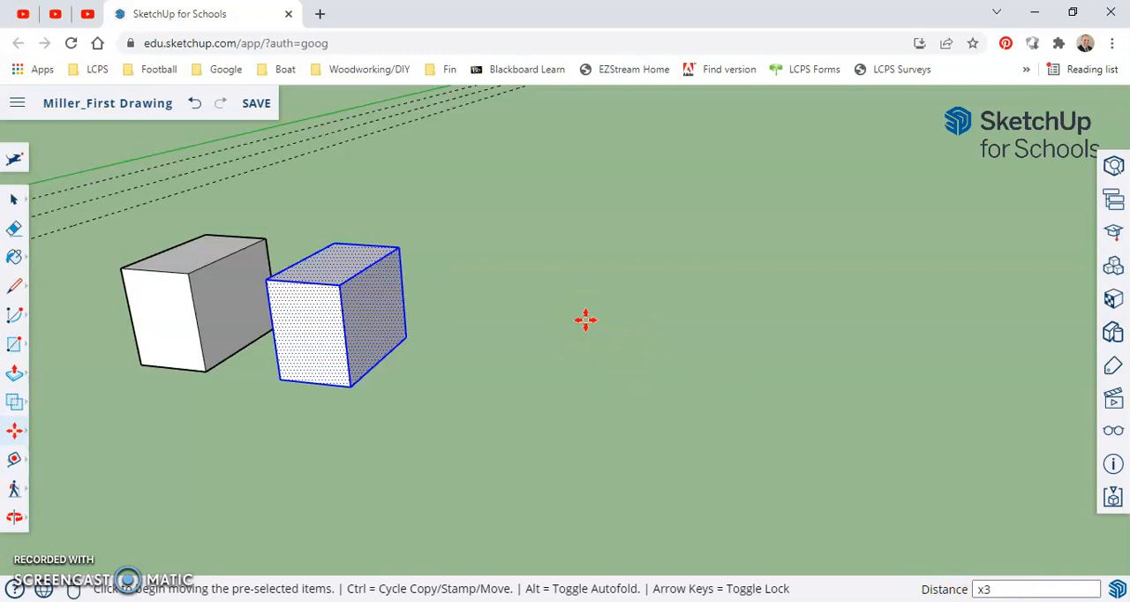
key("Return")
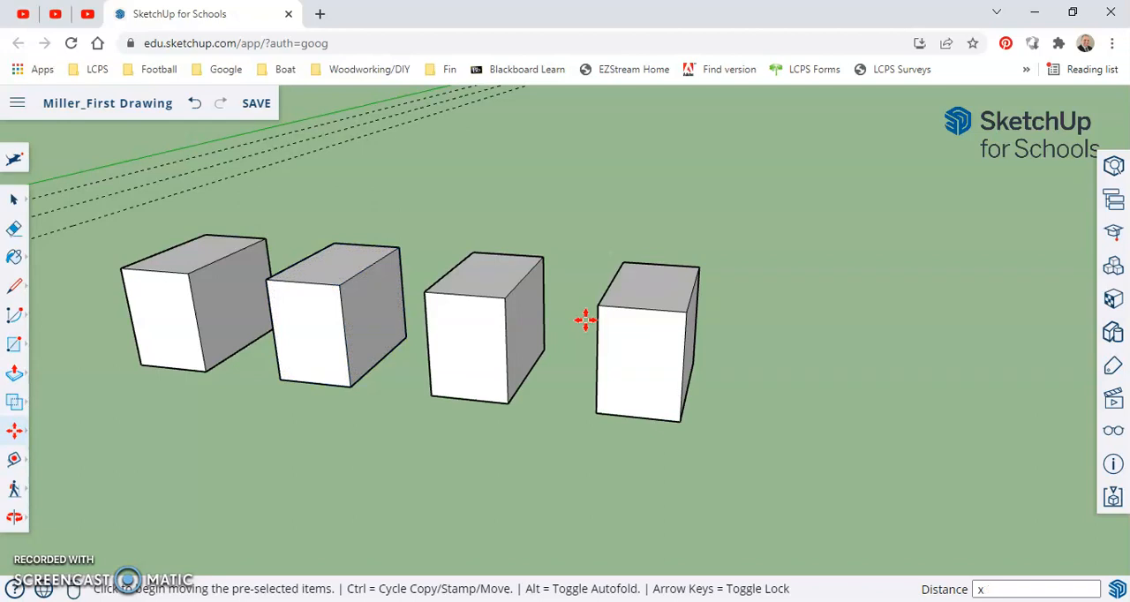
Change the box array's multiplier to x5, and raise it to x10
key("ctrl+z")
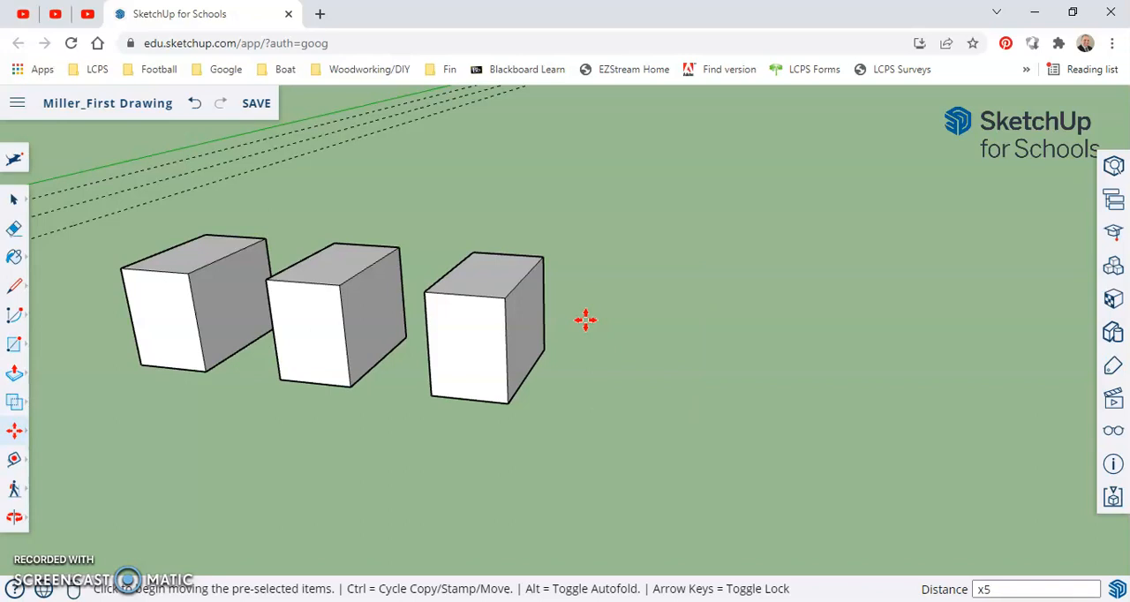
key("Return")
scroll(618, 353, "down", 5)
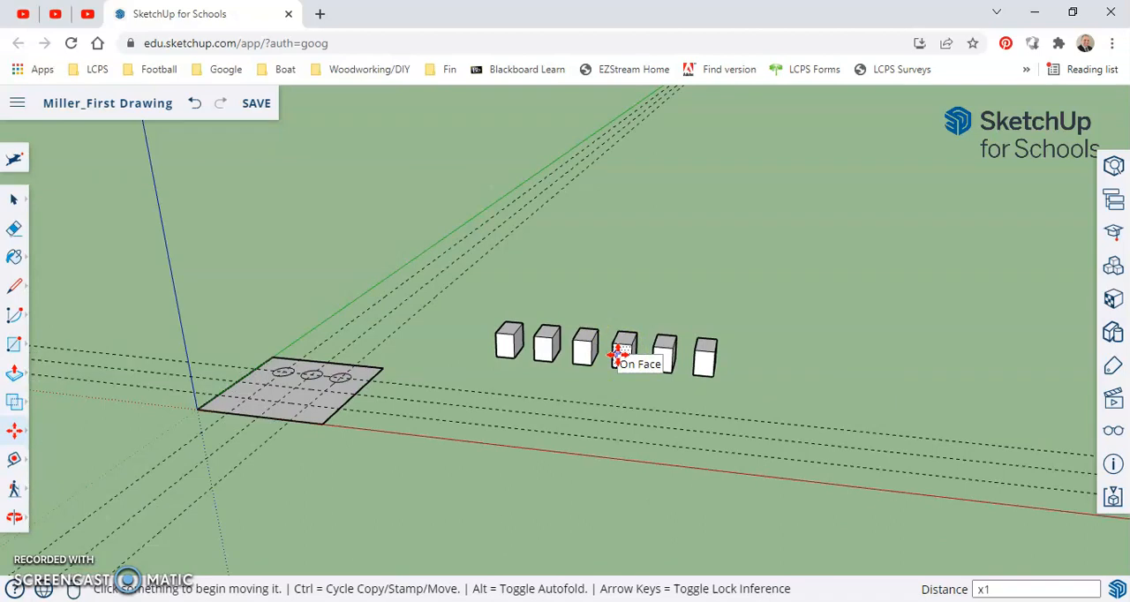
key("Return")
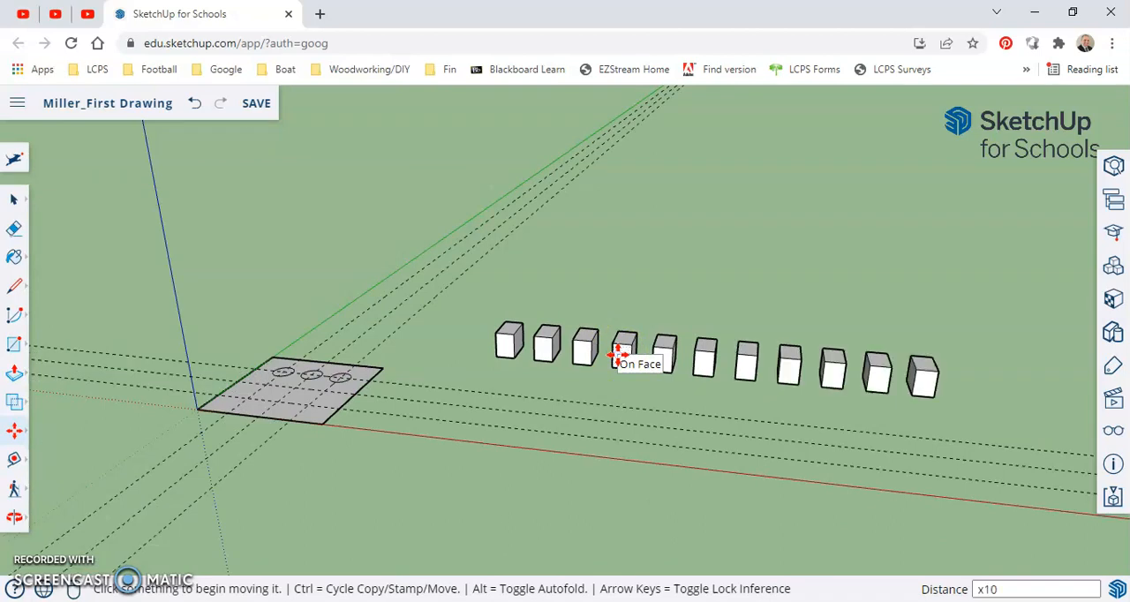
scroll(701, 360, "up", 3)
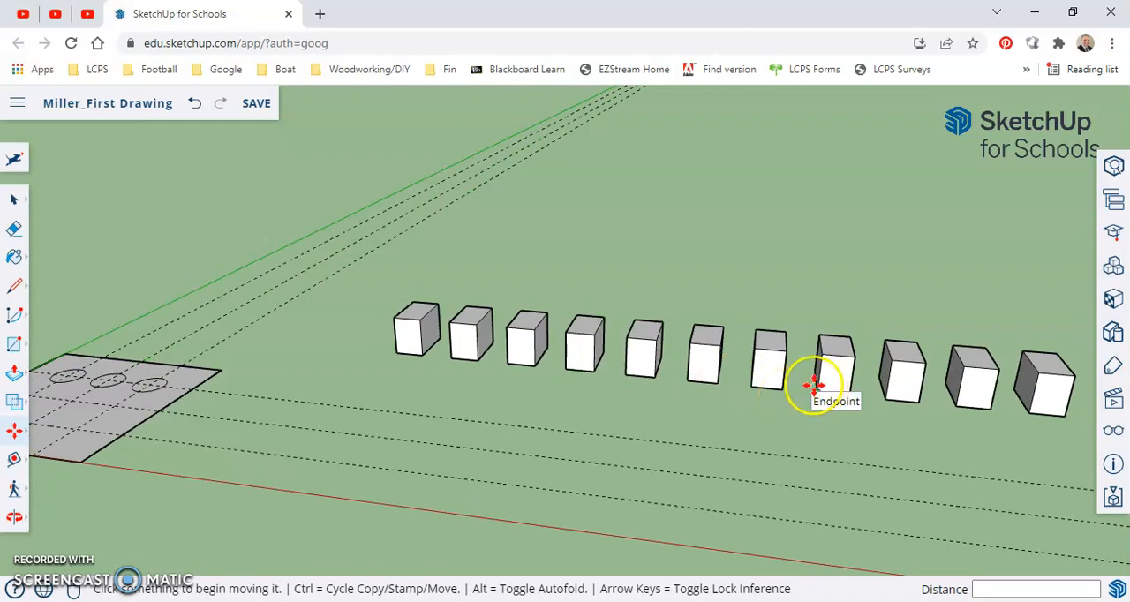
Undo the box array together with its initial copy
key("ctrl+z")
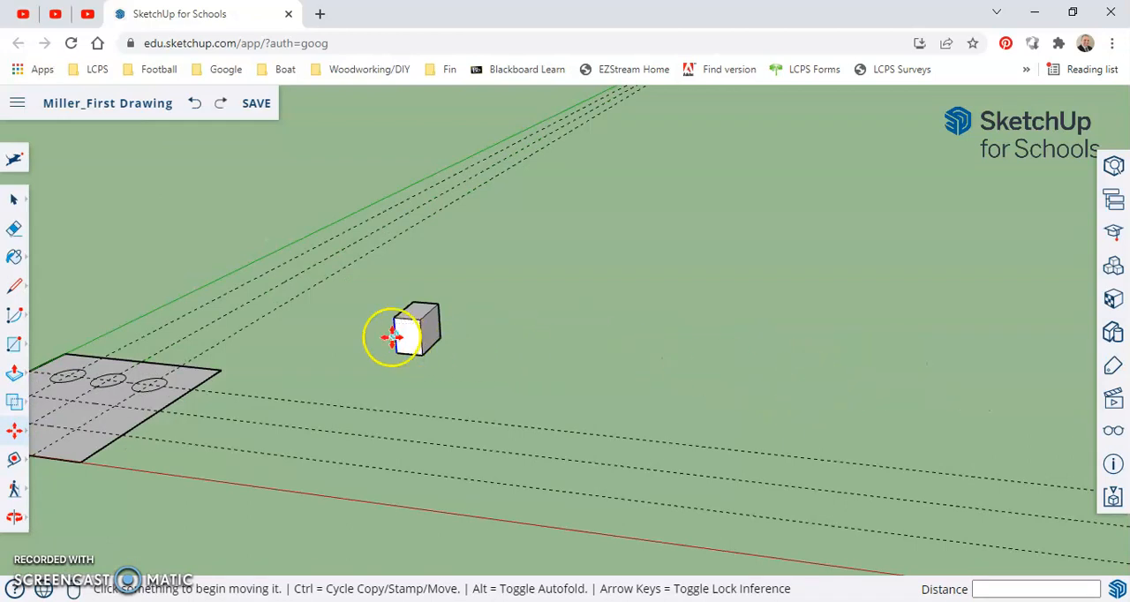
key("space")
scroll(391, 336, "up", 3)
left_click(531, 323)
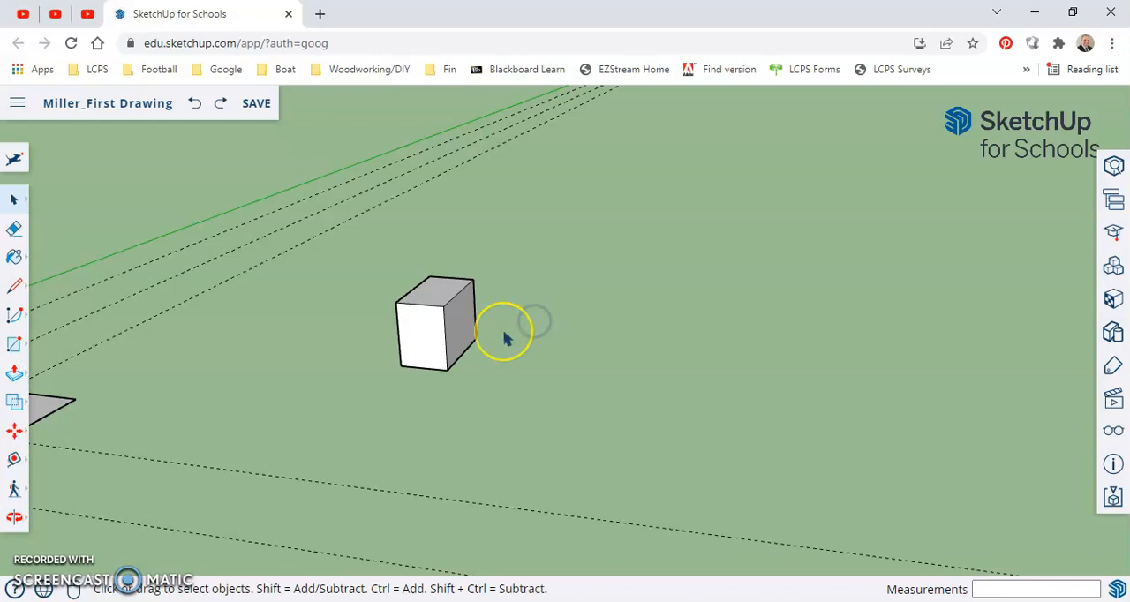
Delete the remaining practice box beside the square
scroll(506, 338, "down", 3)
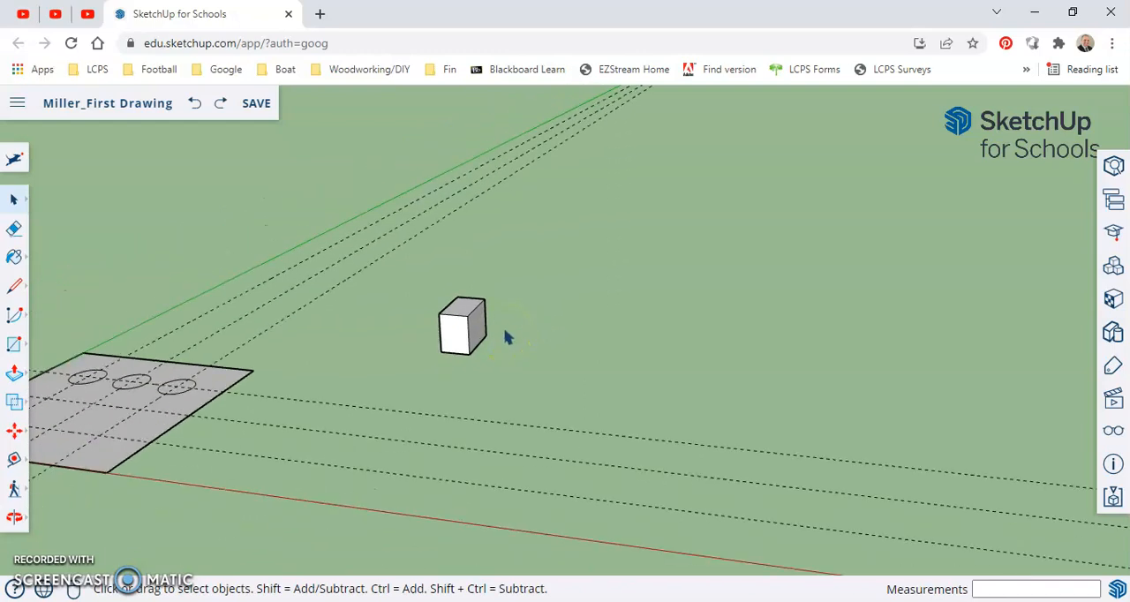
scroll(506, 338, "down", 2)
middle_click_drag(391, 391, 630, 315)
left_click_drag(684, 283, 696, 302)
key("Delete")
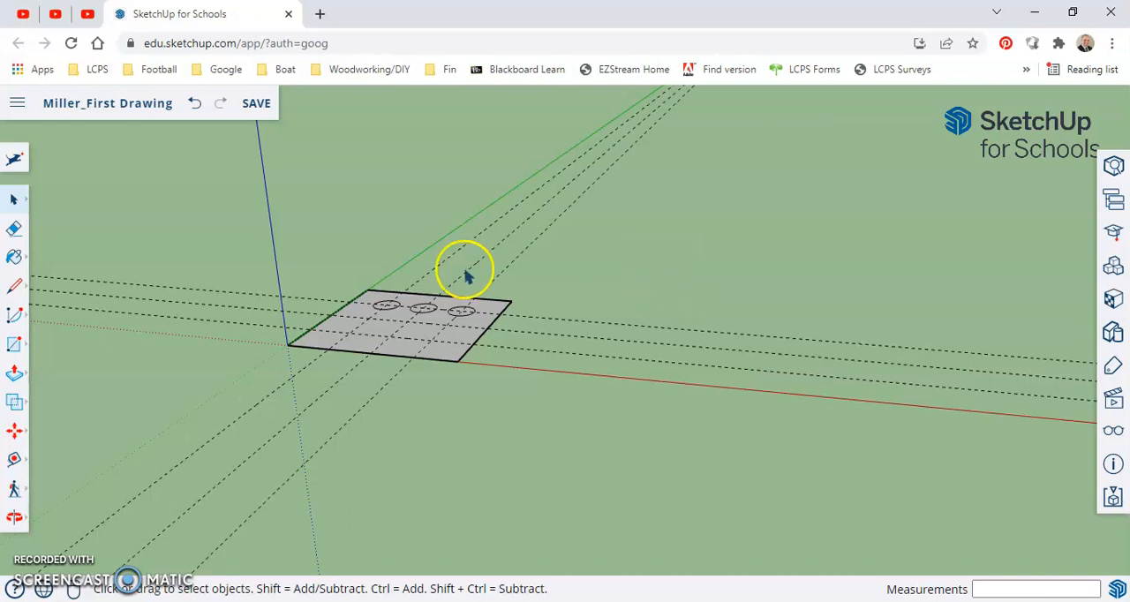
Select the three circles on the square and copy them from the first circle's centre to the guide intersection directly below it
scroll(378, 323, "up", 4)
middle_click(415, 290)
middle_click_drag(419, 289, 448, 262)
left_click_drag(323, 145, 640, 276)
key("m")
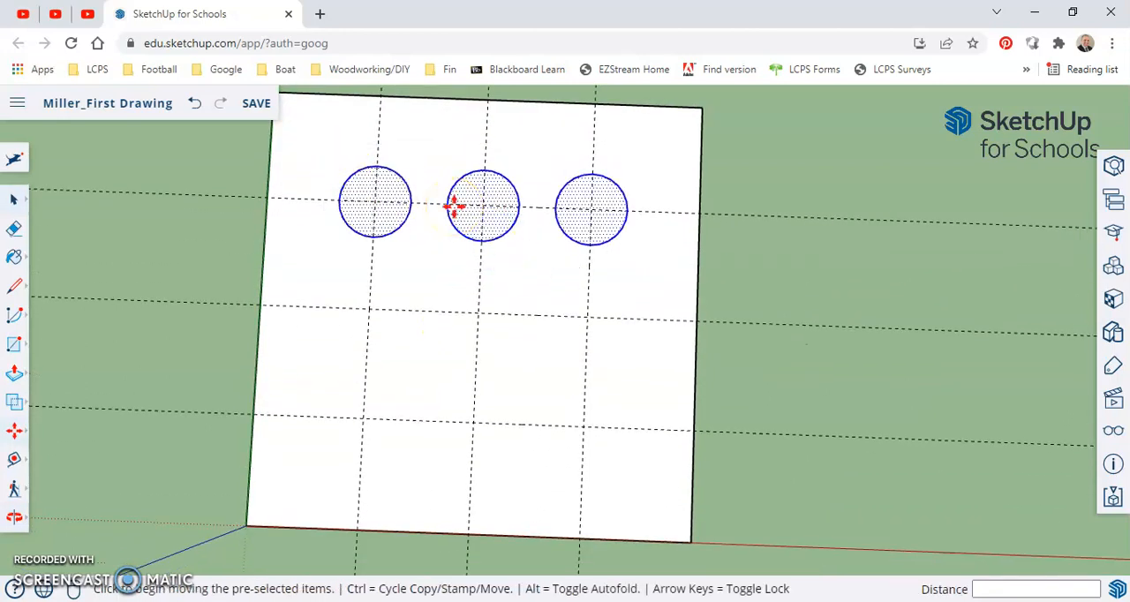
key("ctrl")
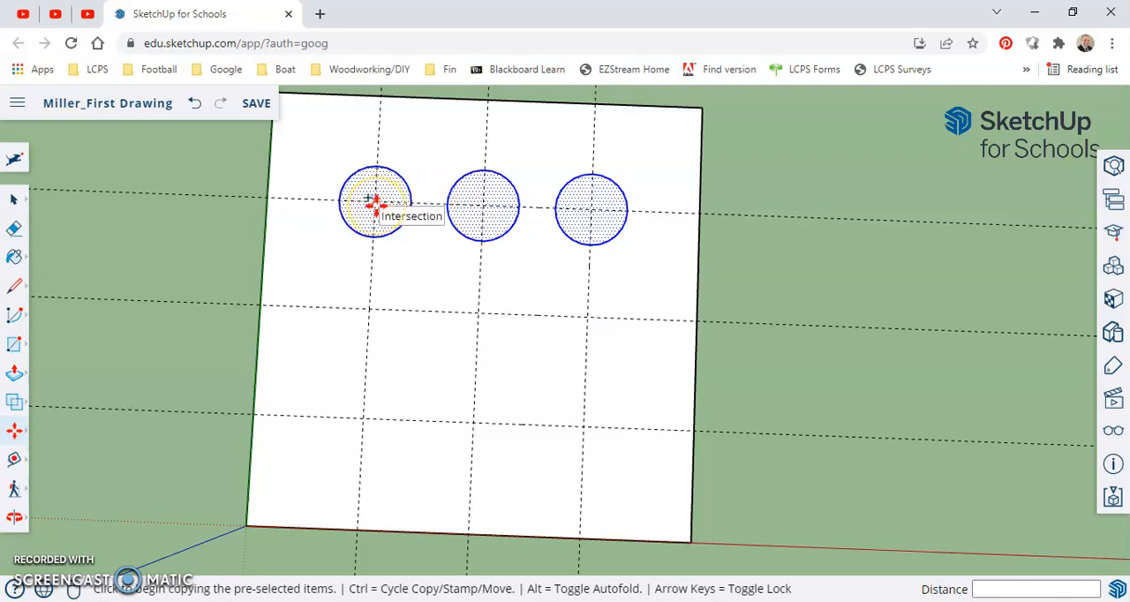
scroll(375, 203, "up", 2)
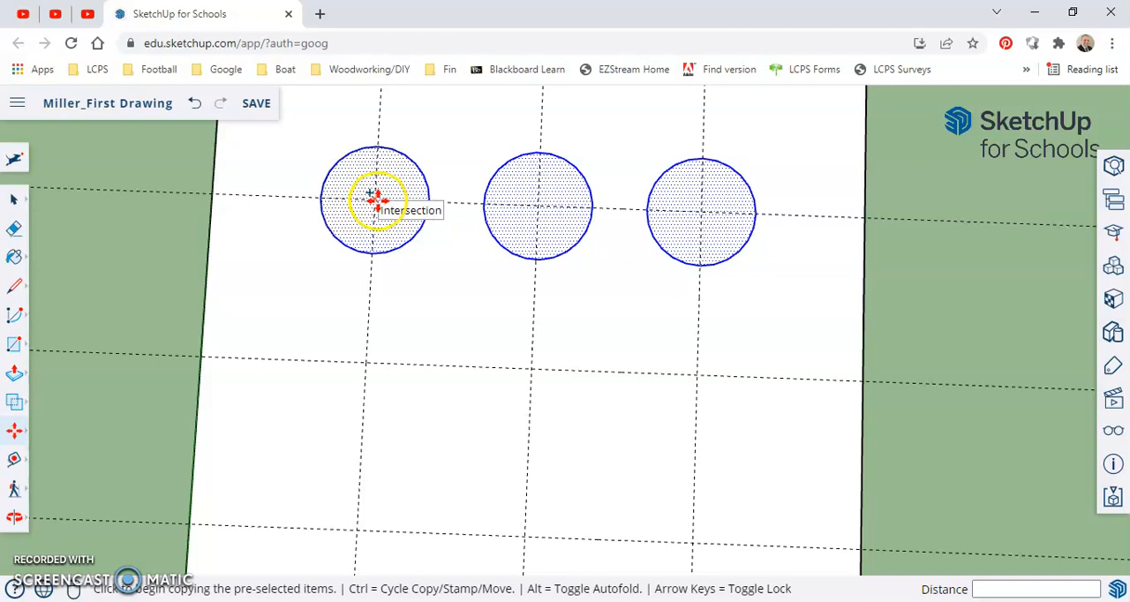
left_click_drag(375, 199, 365, 360)
Copy the selected middle row of circles from the centre circle's intersection 3" down to the lowest guide intersections
scroll(508, 382, "down", 3)
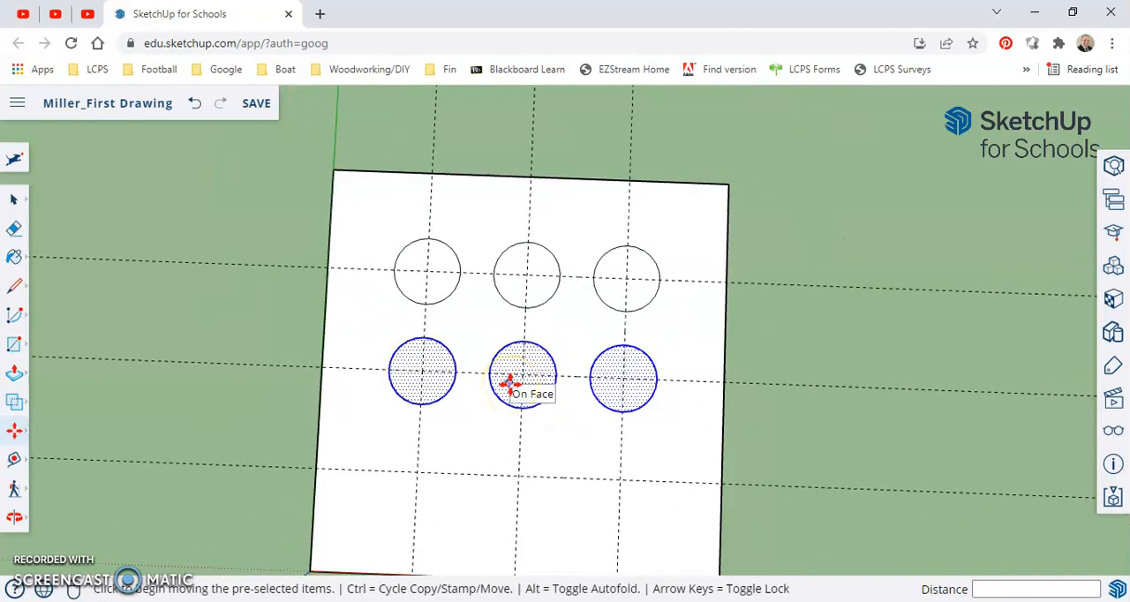
key("ctrl")
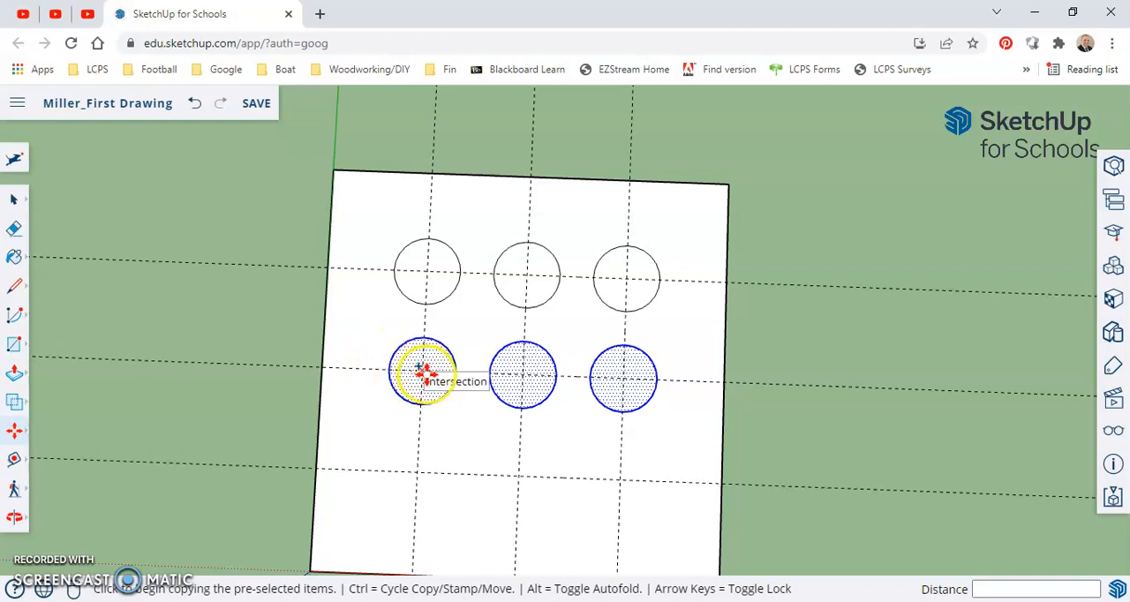
left_click(522, 375)
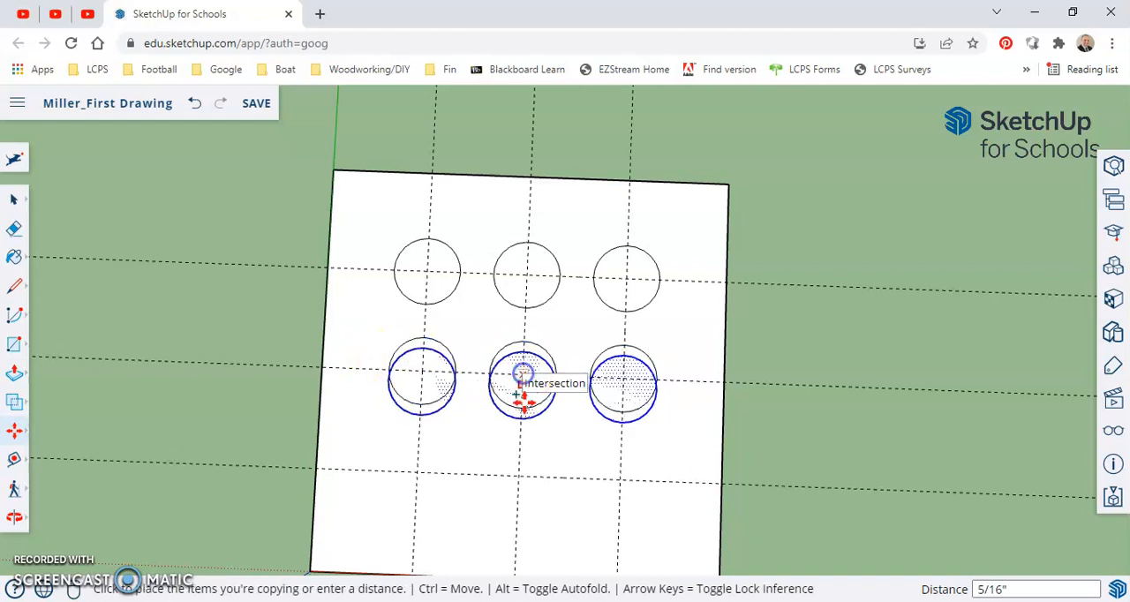
left_click(522, 474)
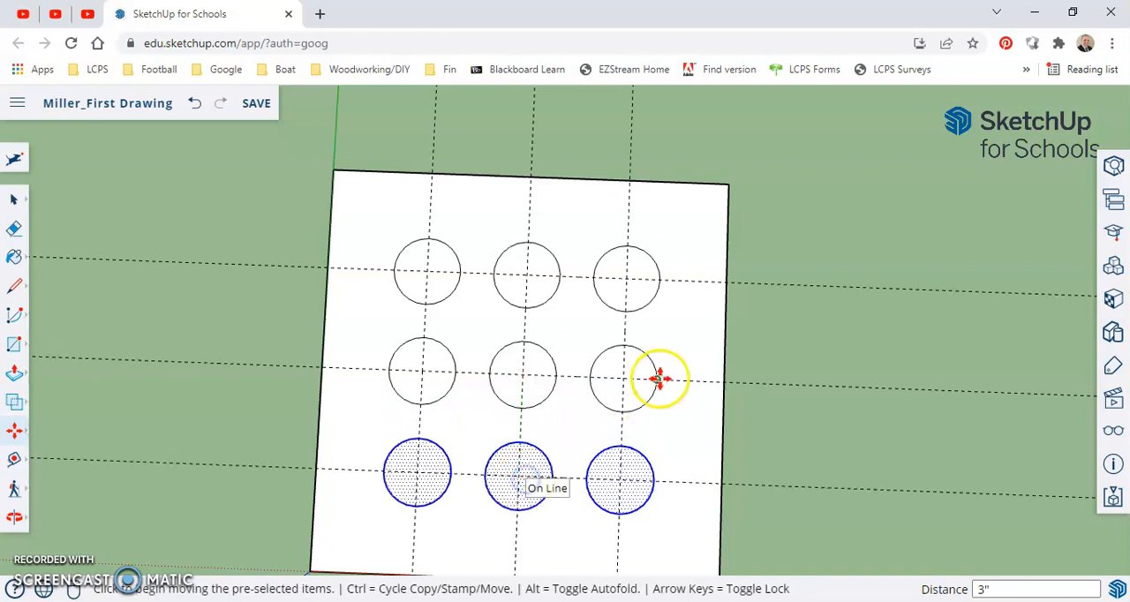
Select the guide lines in both directions outside the square and delete them, keeping the nine circles
scroll(660, 378, "down", 3)
key("space")
left_click(743, 349)
middle_click_drag(733, 381, 383, 398)
scroll(383, 398, "up", 3)
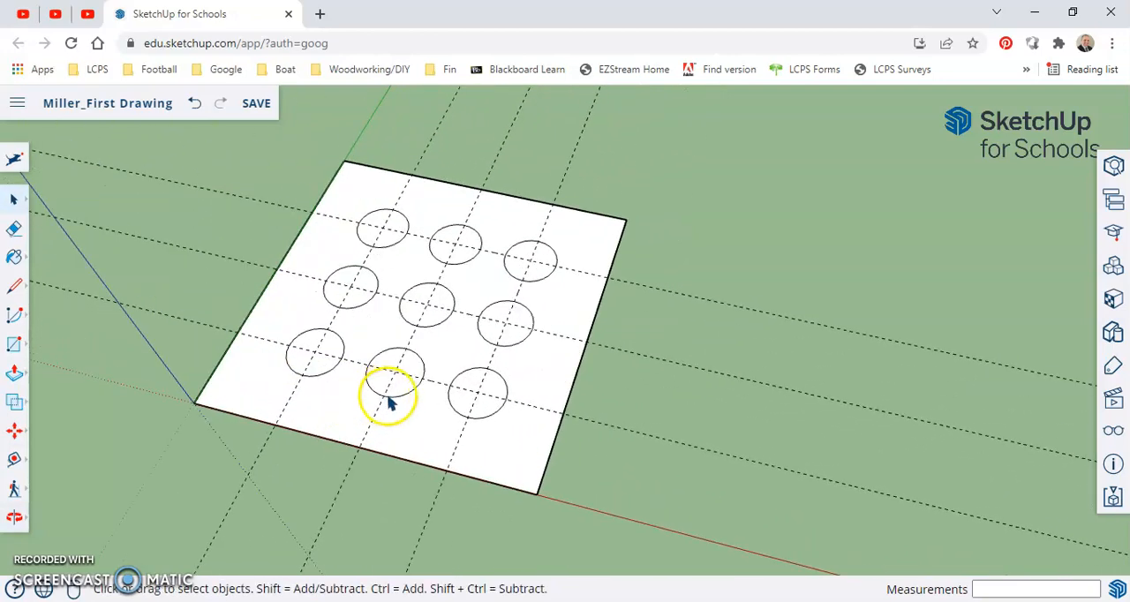
middle_click_drag(504, 379, 592, 371)
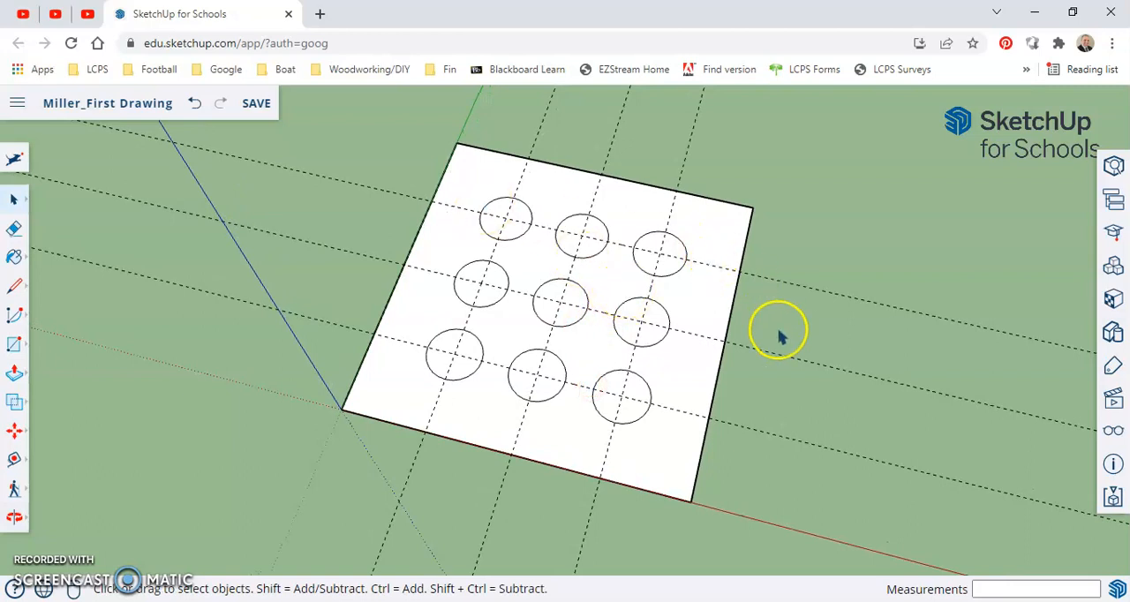
scroll(777, 333, "down", 3)
middle_click_drag(769, 366, 530, 284)
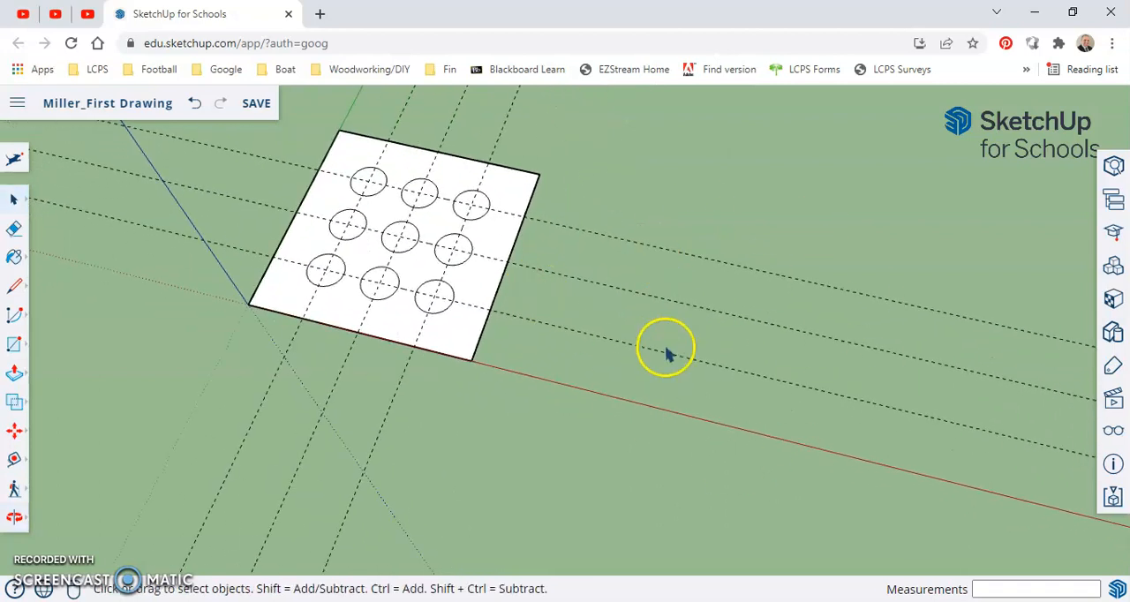
left_click_drag(819, 463, 698, 237)
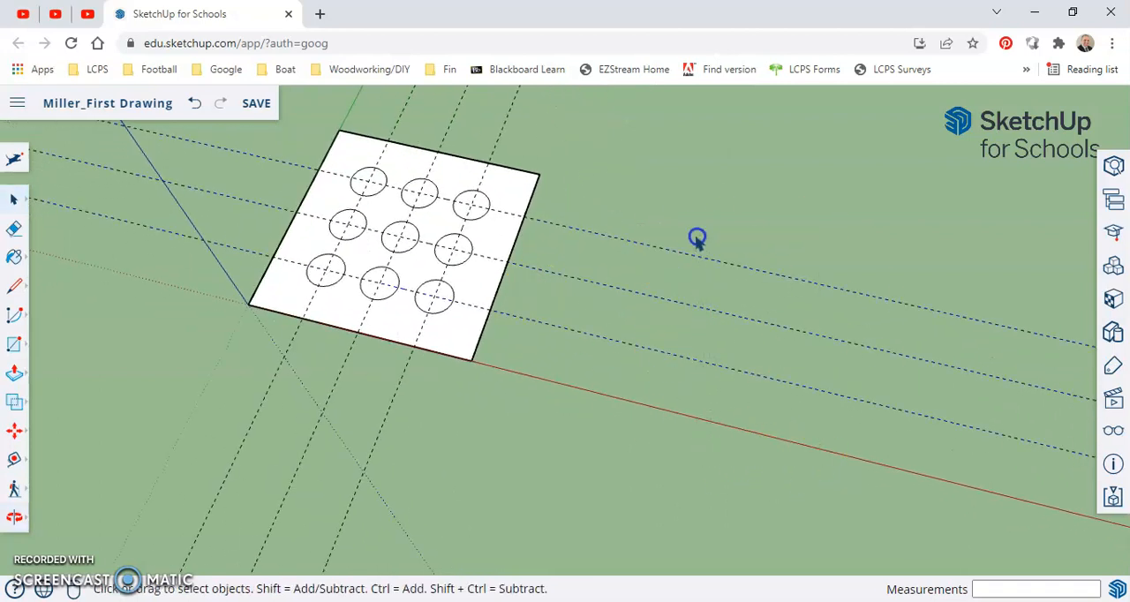
left_click(423, 454)
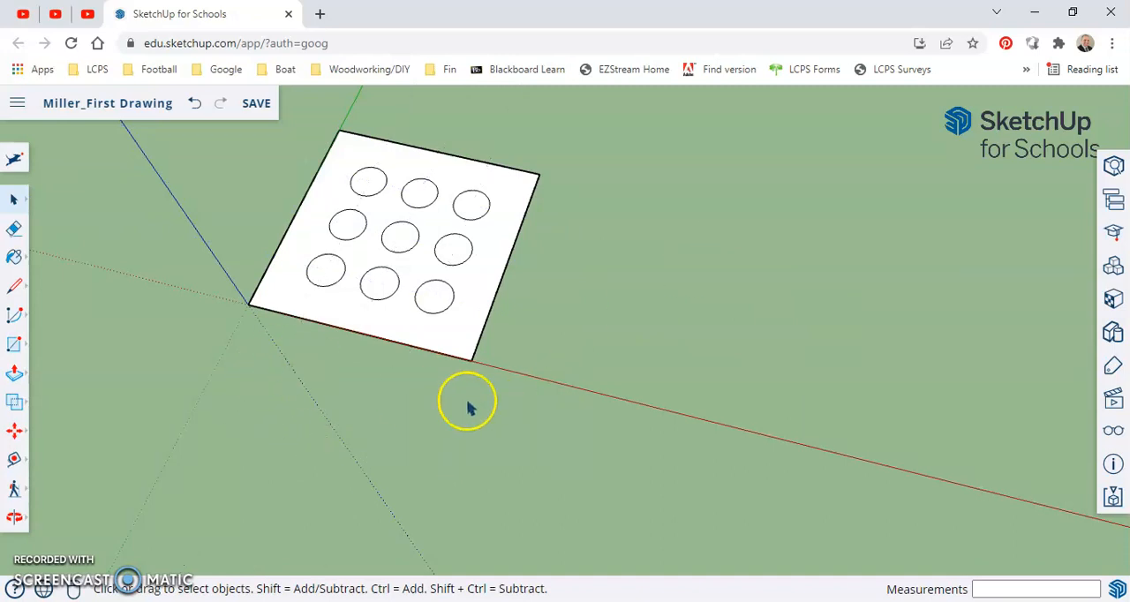
Push/Pull the square's face around the nine circles upward into a thick slab with round openings
middle_click_drag(444, 295, 542, 262)
scroll(477, 307, "up", 3)
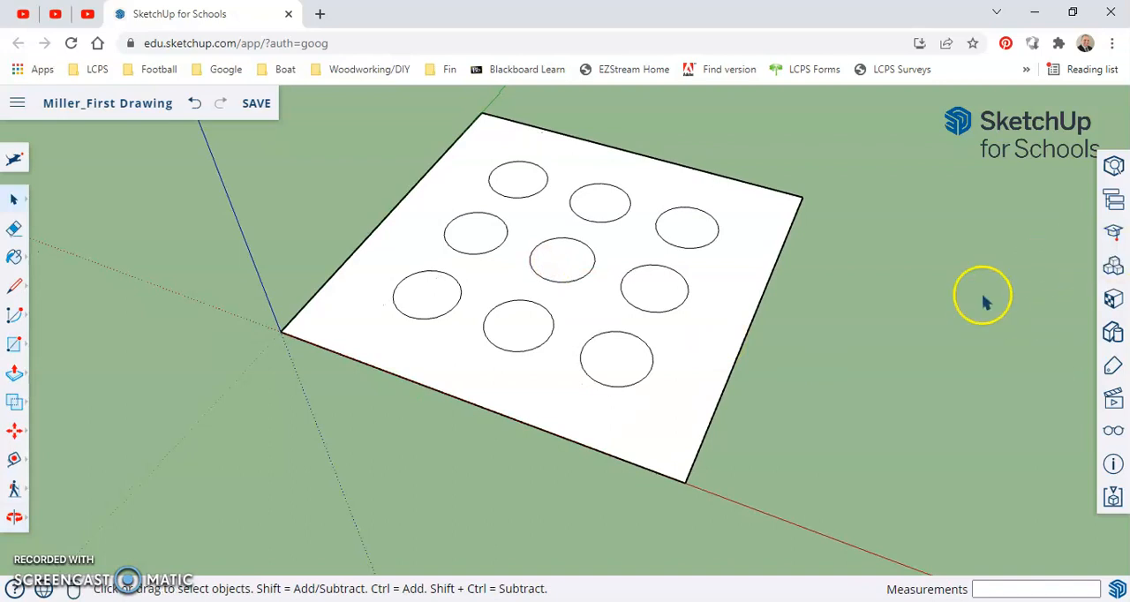
key("p")
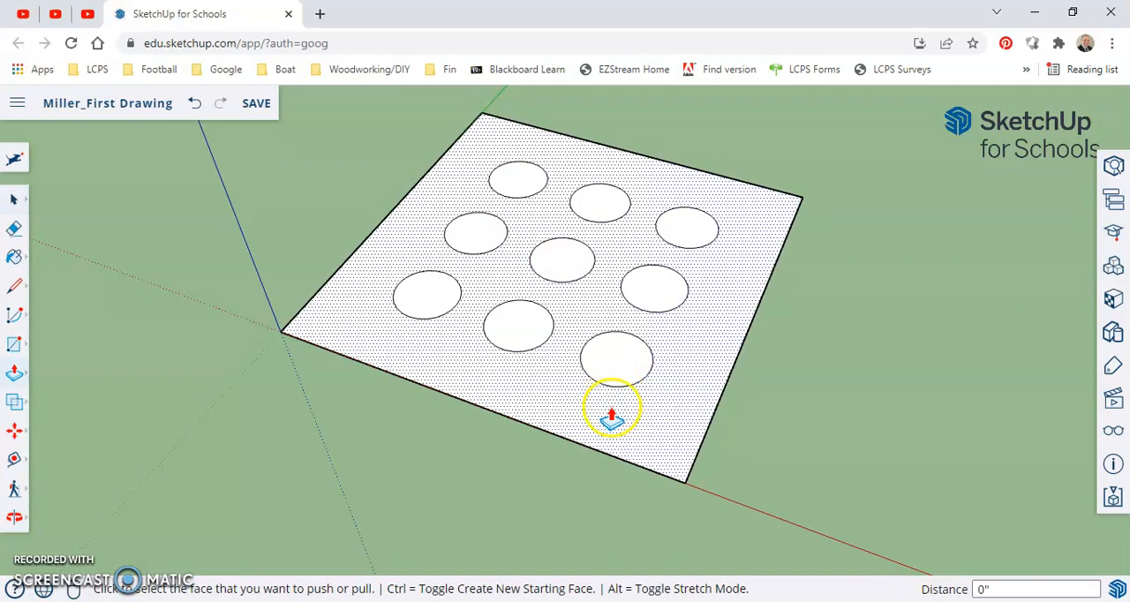
left_click(615, 405)
left_click(602, 353)
Push the slab's top face back down in stages to thin the slab, finishing with a push of about 5/16"
middle_click_drag(751, 335, 673, 345)
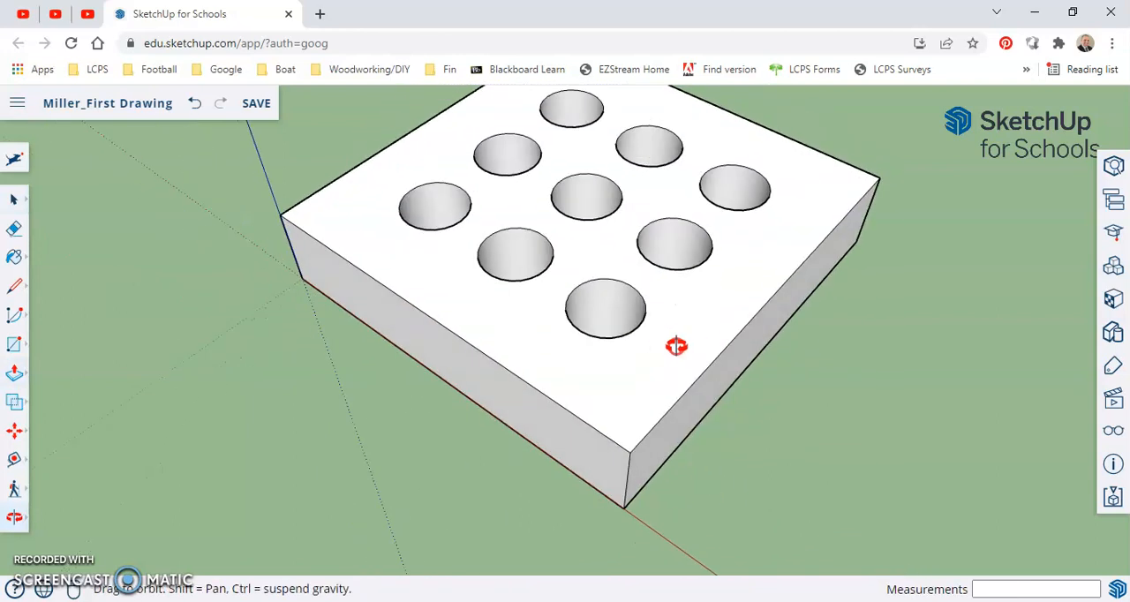
left_click_drag(608, 383, 609, 429)
left_click(609, 422)
middle_click_drag(747, 440, 644, 441)
scroll(750, 427, "down", 2)
left_click(548, 358)
left_click(530, 365)
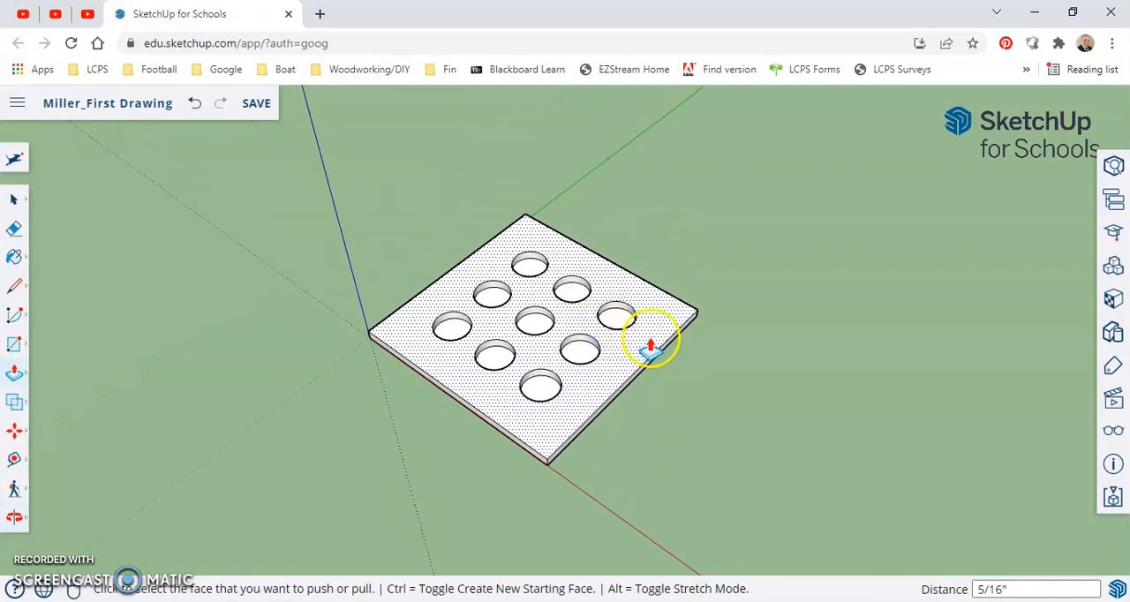
Select the entire perforated slab and copy it along the red axis, leaving a gap beside the original
middle_click_drag(653, 388, 636, 331)
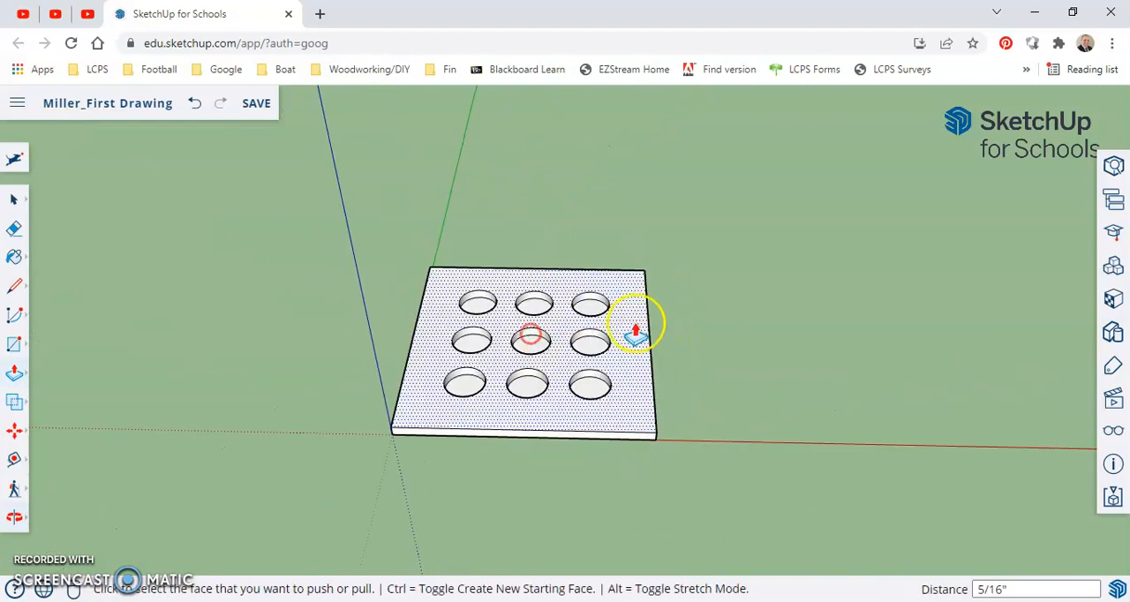
middle_click_drag(713, 340, 544, 296)
scroll(506, 306, "down", 2)
key("space")
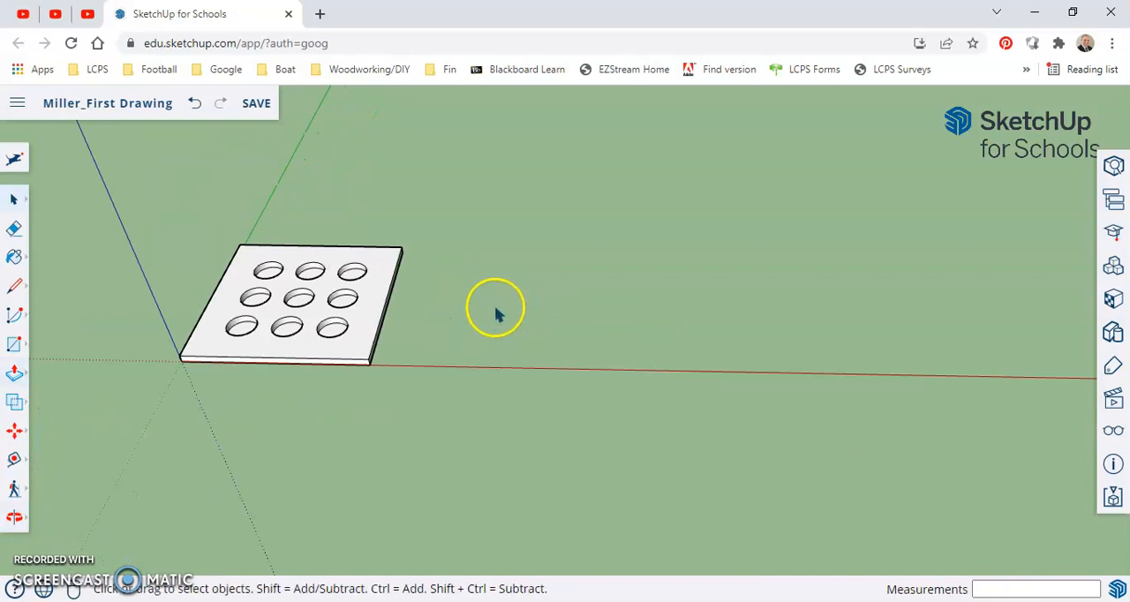
left_click_drag(152, 211, 420, 465)
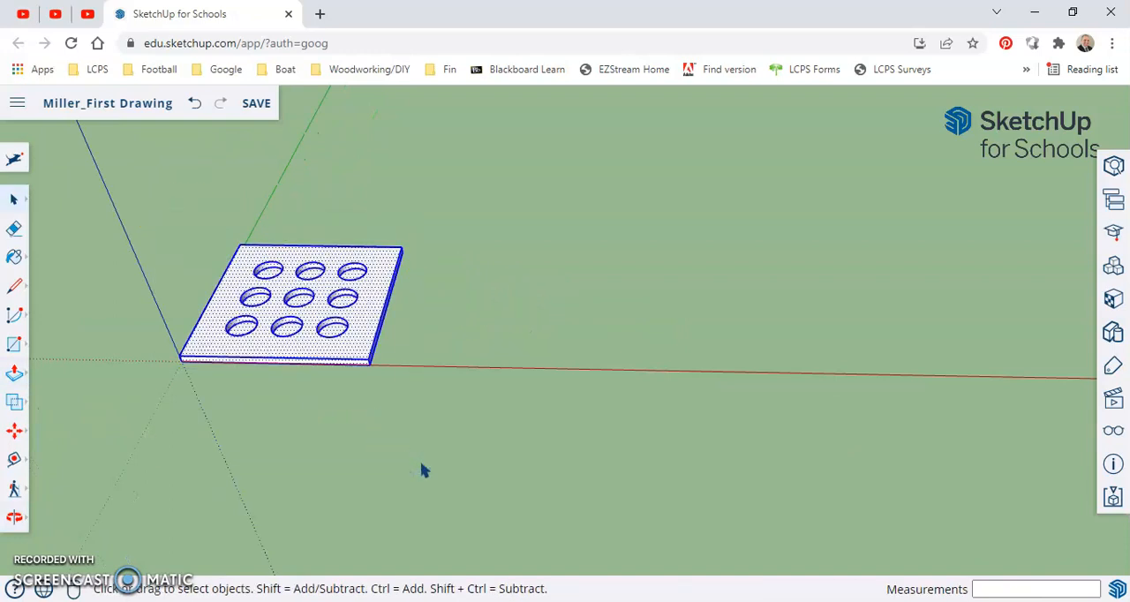
key("m")
key("ctrl")
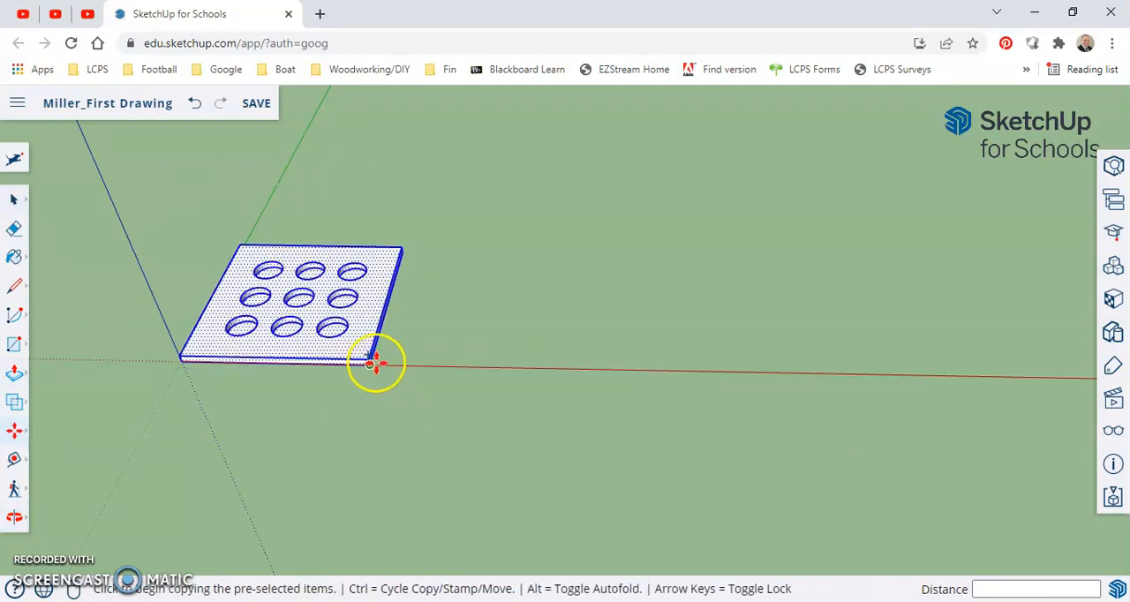
left_click_drag(368, 358, 625, 357)
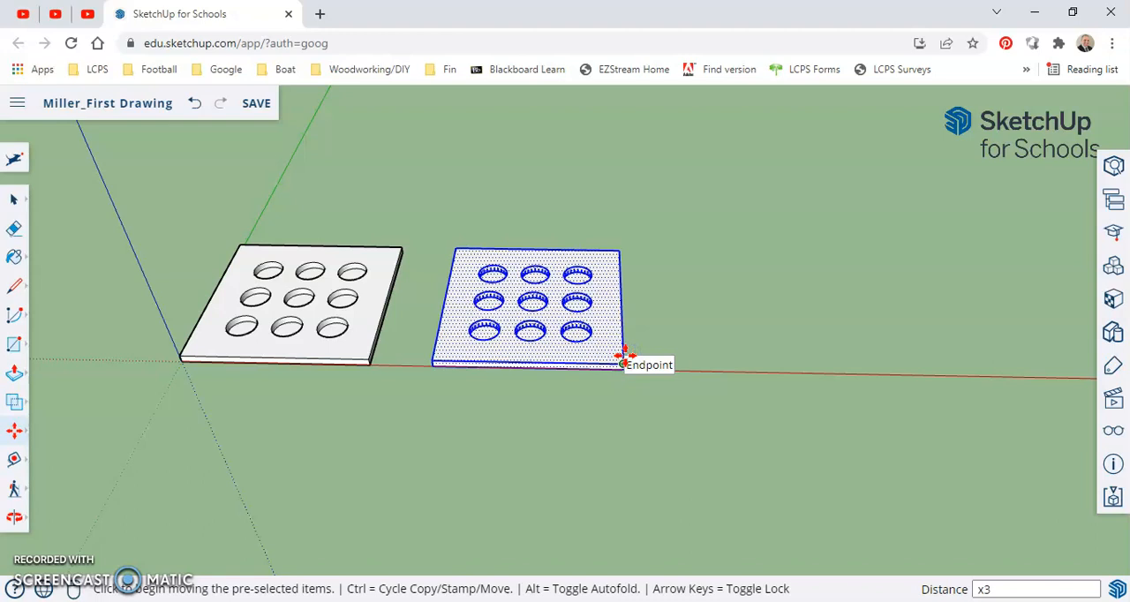
Multiply the slab copy by x3 to form an evenly spaced row along the red axis, and leave the Move tool
key("Return")
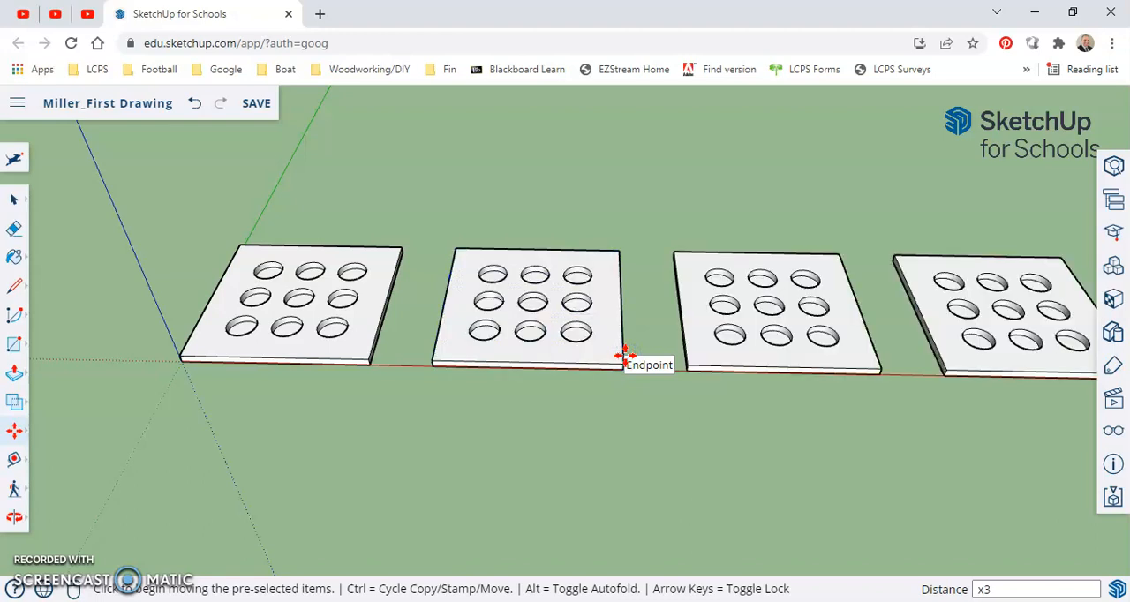
scroll(625, 362, "down", 3)
middle_click_drag(714, 409, 552, 439, "shift")
scroll(598, 382, "up", 1)
key("space")
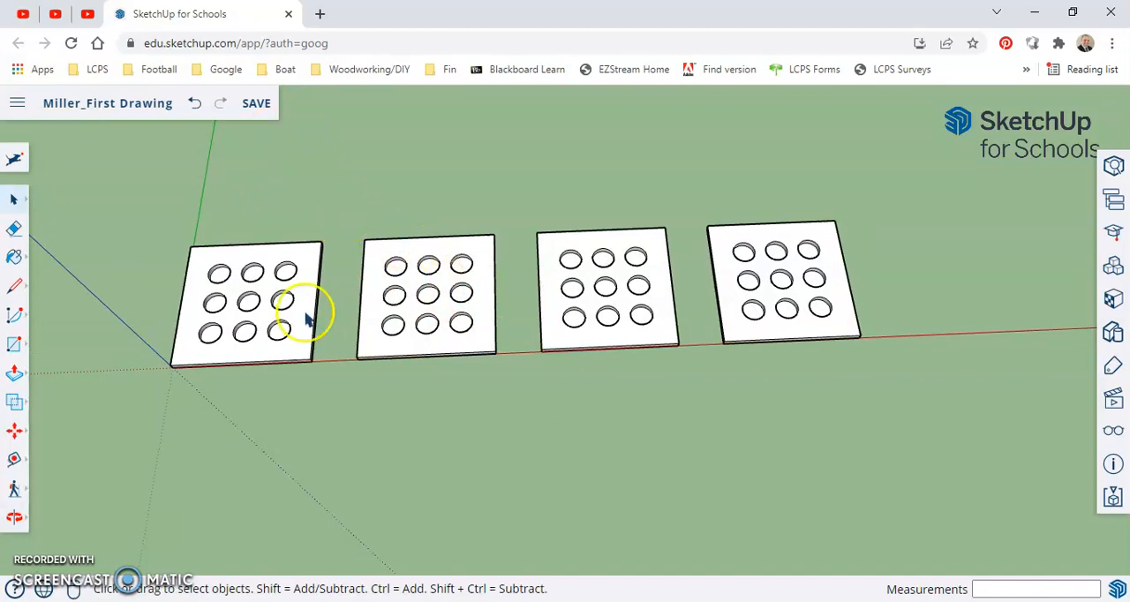
scroll(240, 281, "up", 5)
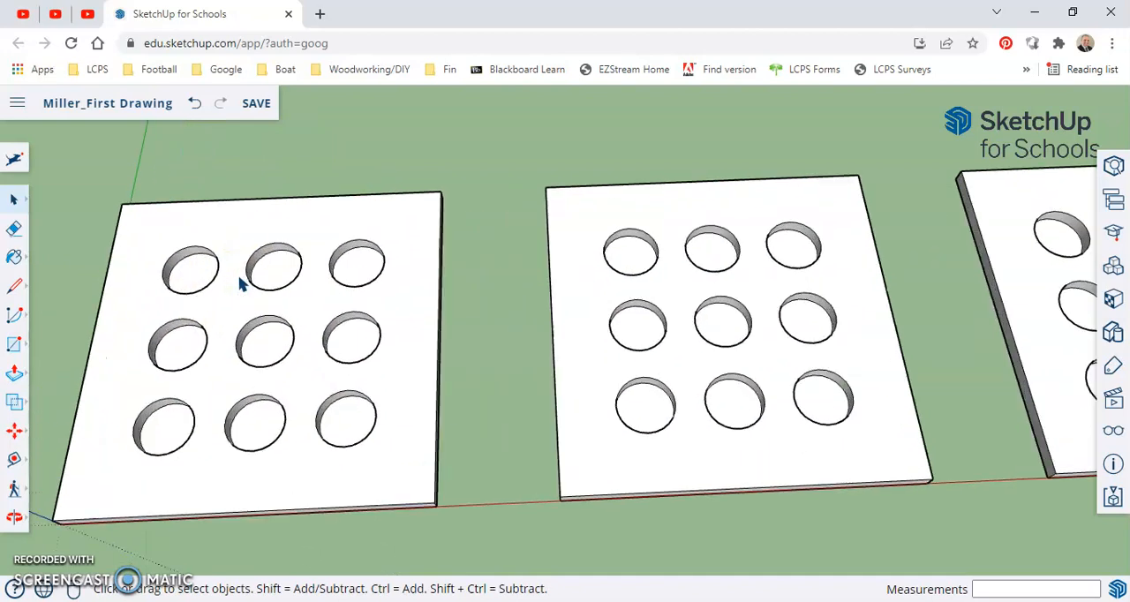